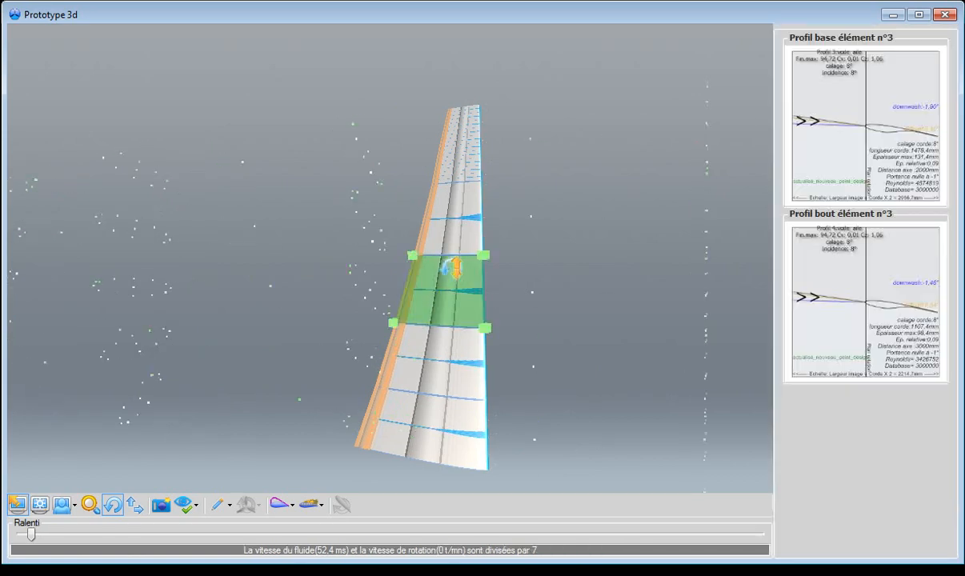
# - Inspect the base and tip profiles of a root-side element and the outermost wing element, and close the detached 3D view
pyautogui.click(443, 417)
pyautogui.click(449, 145)
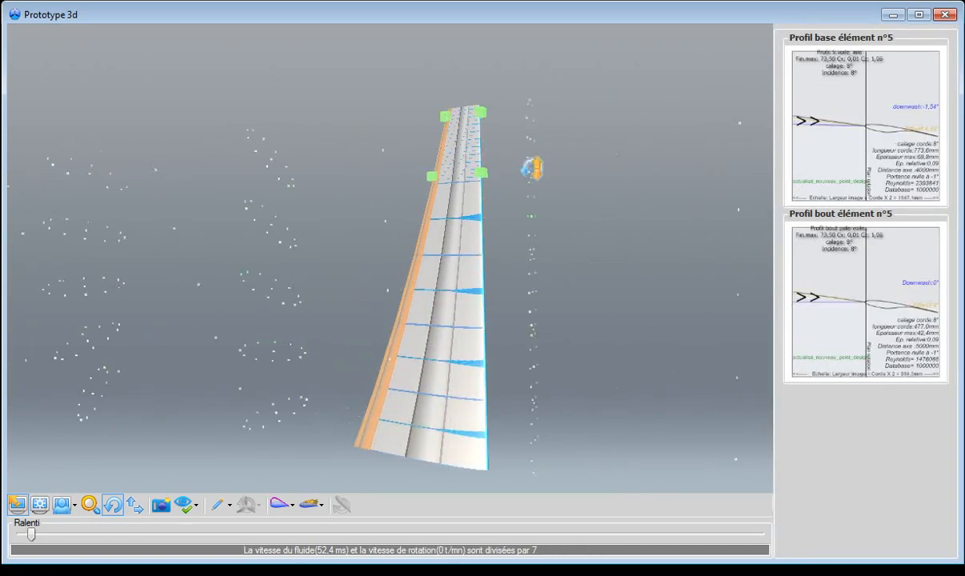
pyautogui.click(946, 15)
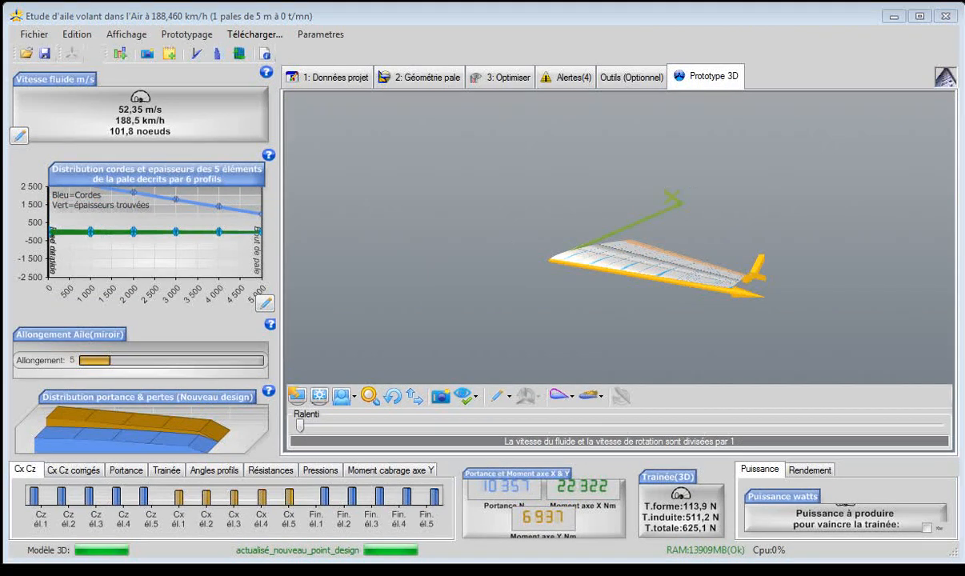
# - Create a new project from the "Aile (performances demi - aile)" model
pyautogui.click(30, 36)
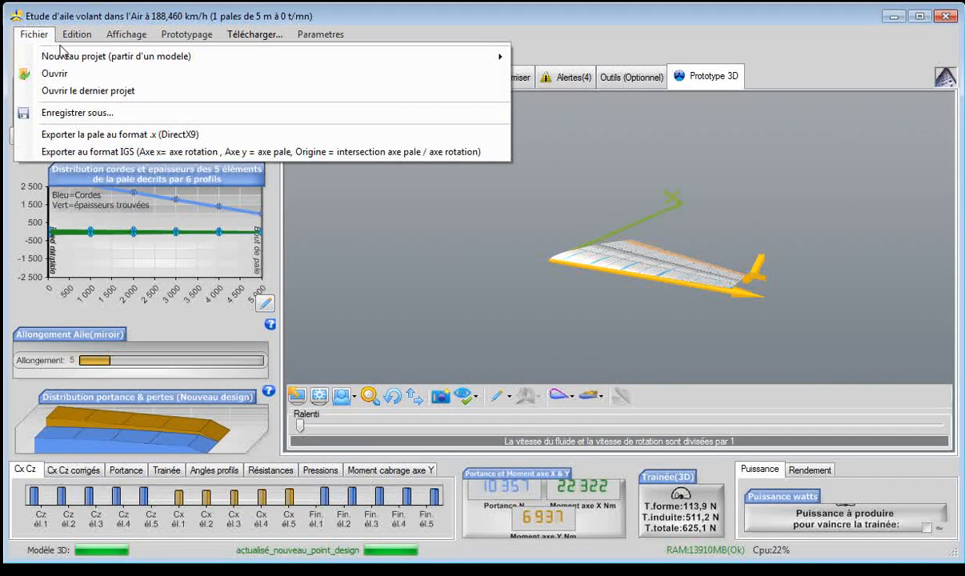
pyautogui.moveTo(187, 57)
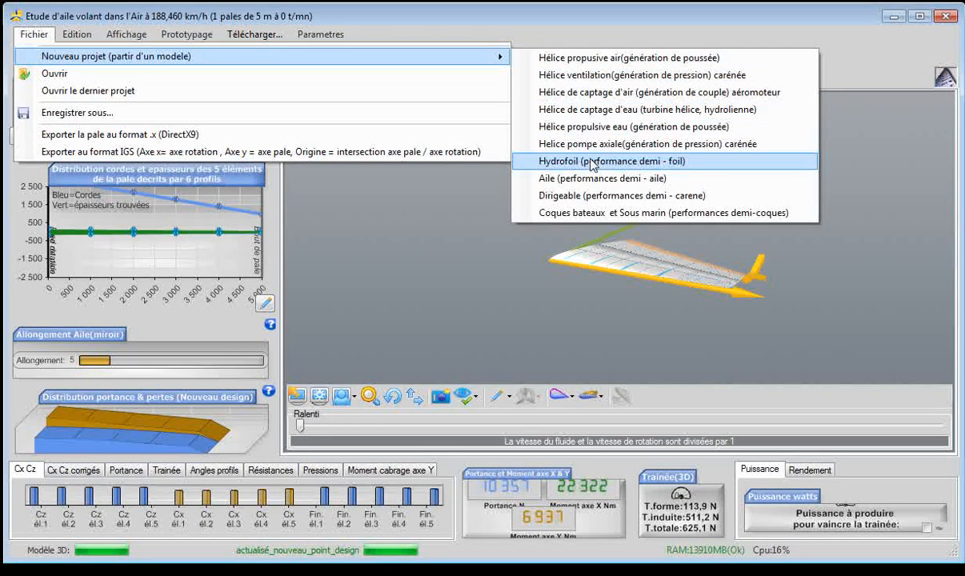
pyautogui.click(628, 181)
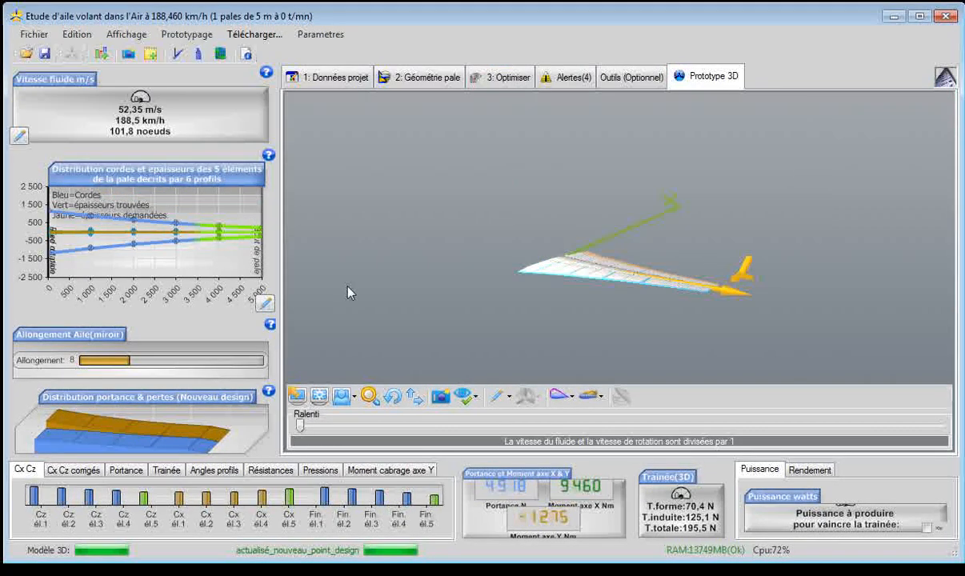
pyautogui.click(391, 402)
pyautogui.moveTo(540, 294); pyautogui.dragTo(580, 286)
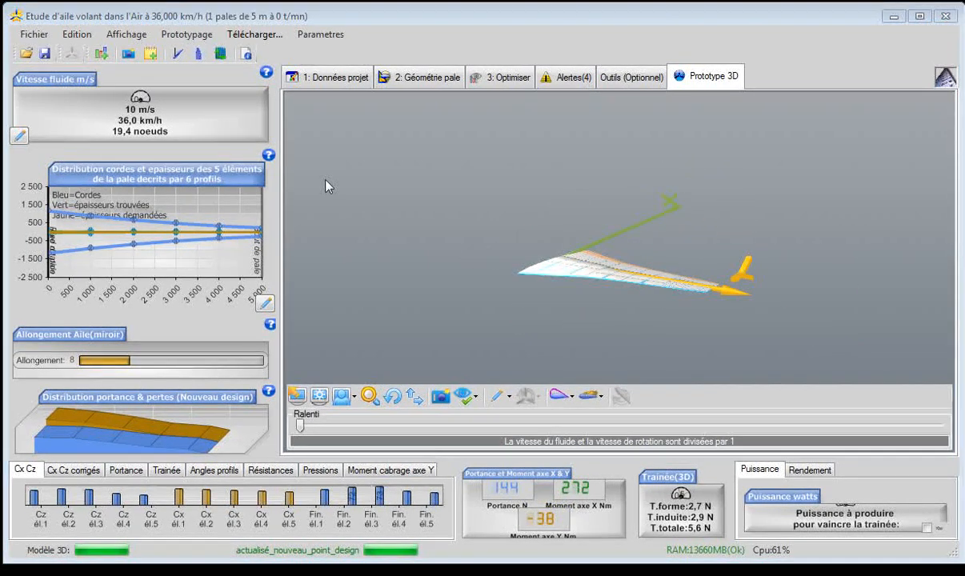
# - Check the project's fluid data and set the fluid speed upstream of the blade to 15 m/s
pyautogui.click(345, 79)
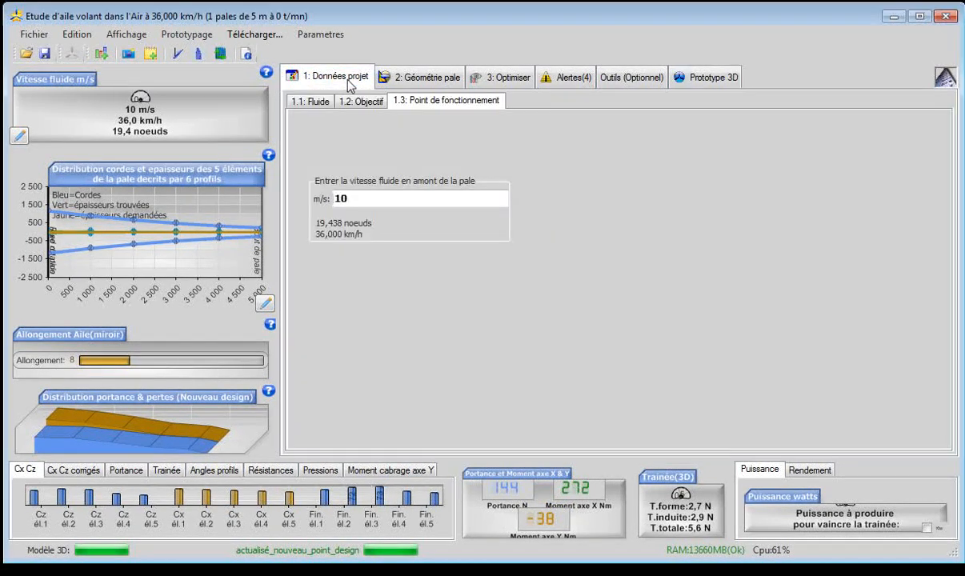
pyautogui.click(312, 102)
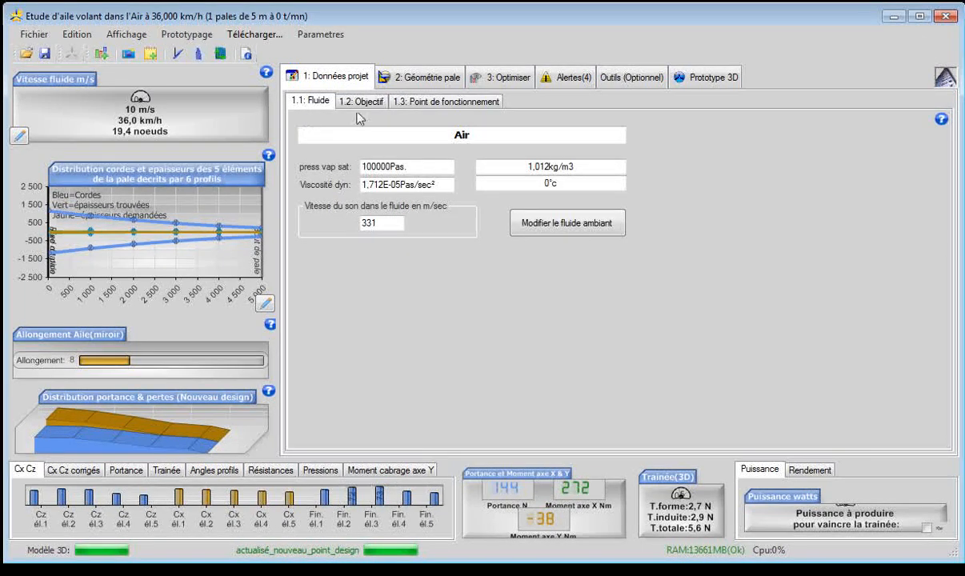
pyautogui.click(411, 105)
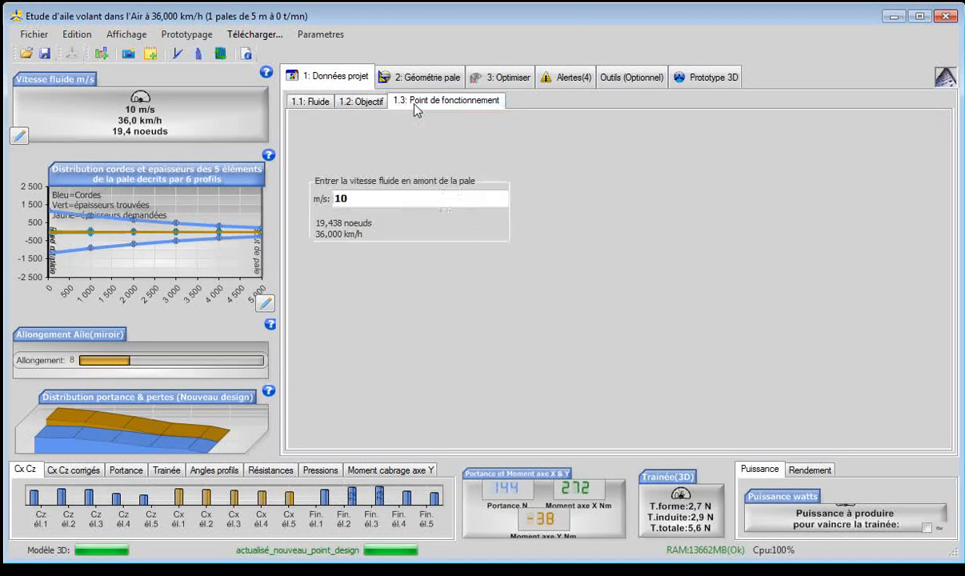
pyautogui.moveTo(367, 200); pyautogui.dragTo(330, 200)
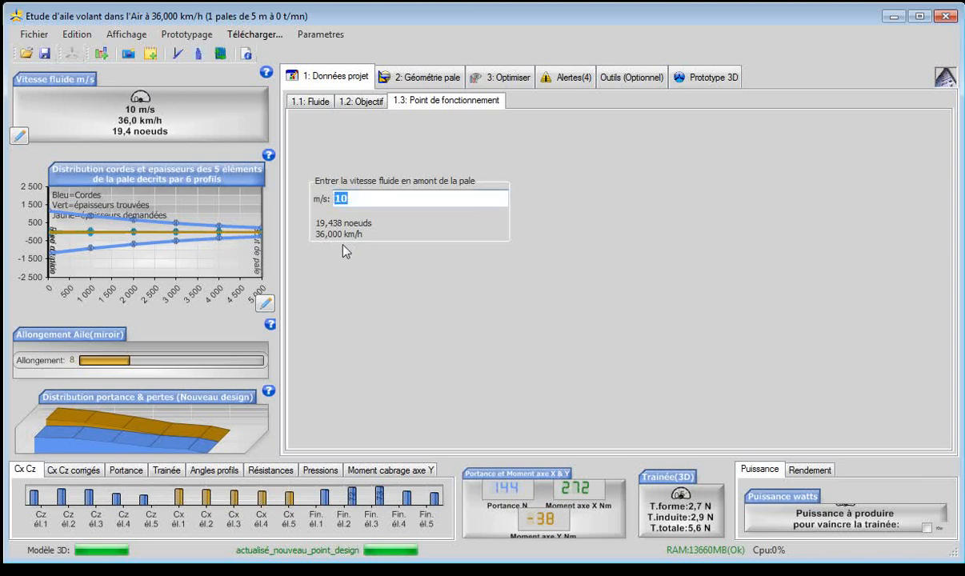
pyautogui.click(371, 195)
pyautogui.write('5')
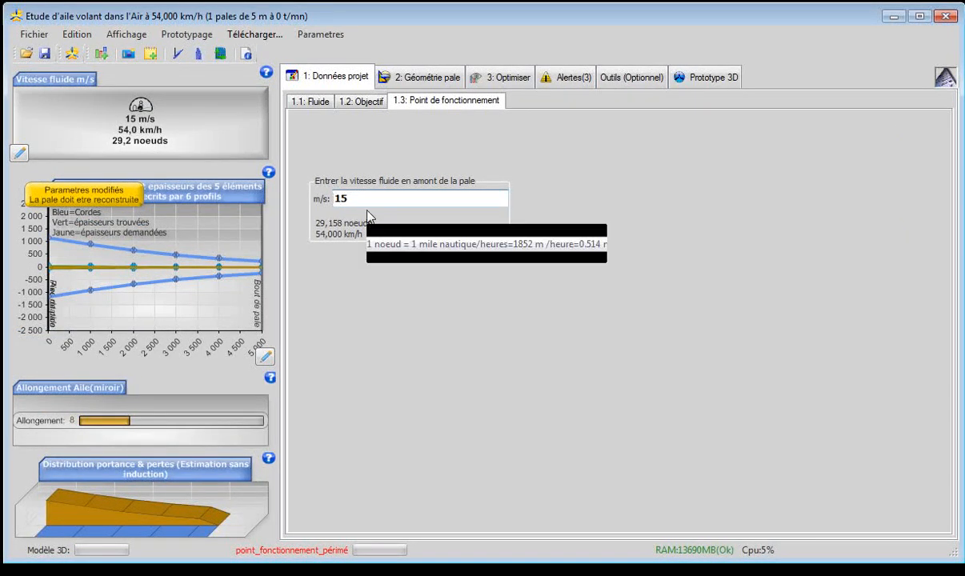
# - Set the wing length to 6000 mm in the blade dimensions
pyautogui.click(408, 83)
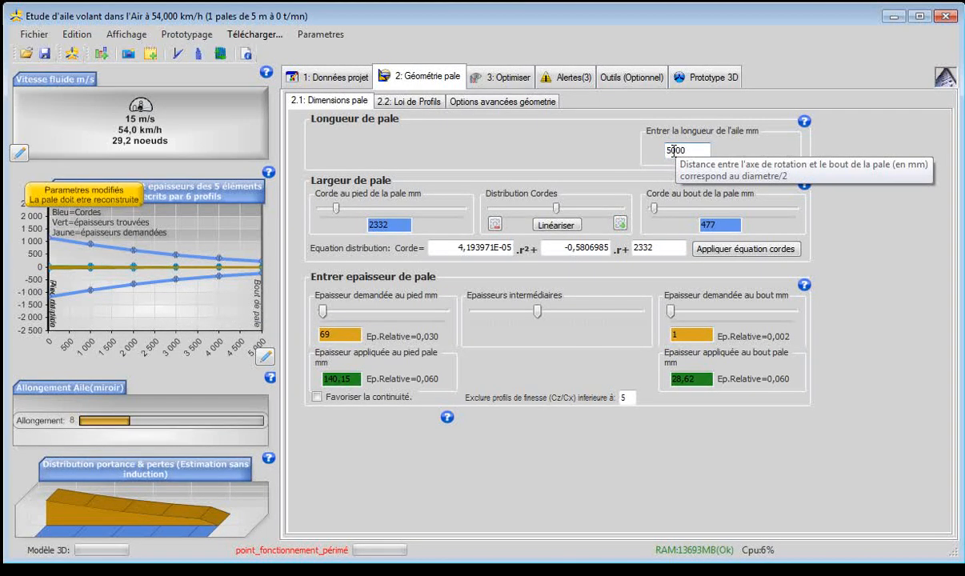
pyautogui.moveTo(674, 150); pyautogui.dragTo(665, 150)
pyautogui.write('6')
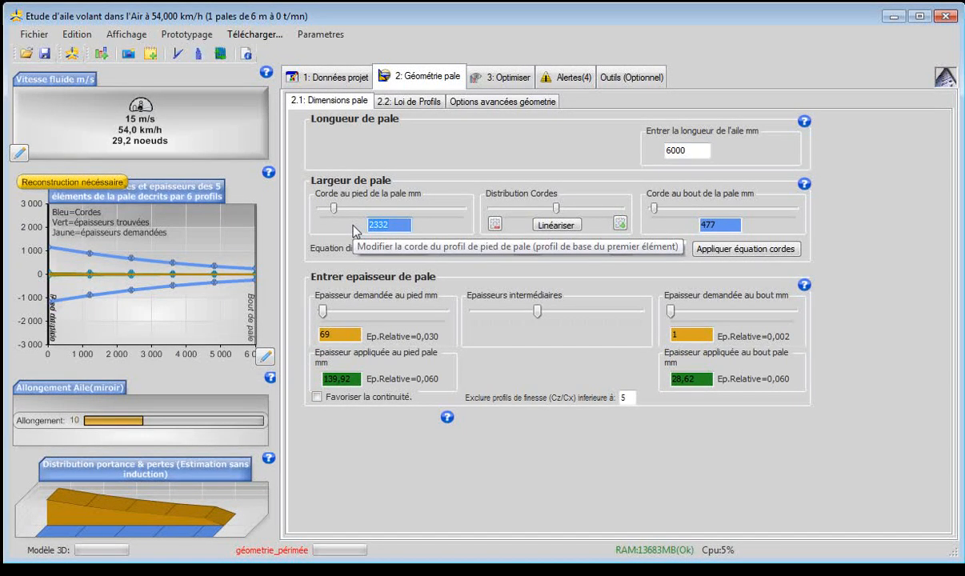
# - Set the root chord to 3000 mm and the tip chord to 1000 mm, with a linear chord distribution between them
pyautogui.write('3')
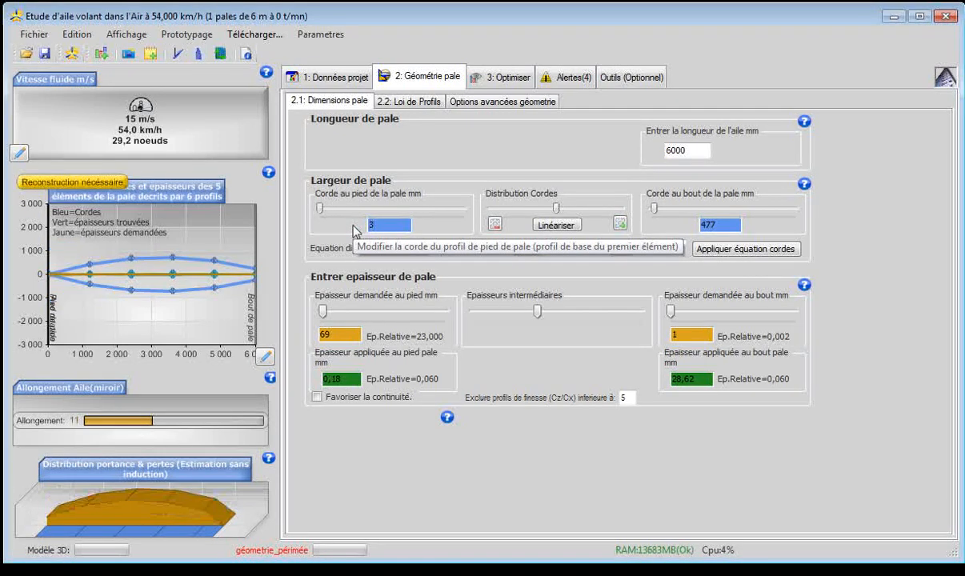
pyautogui.write('000')
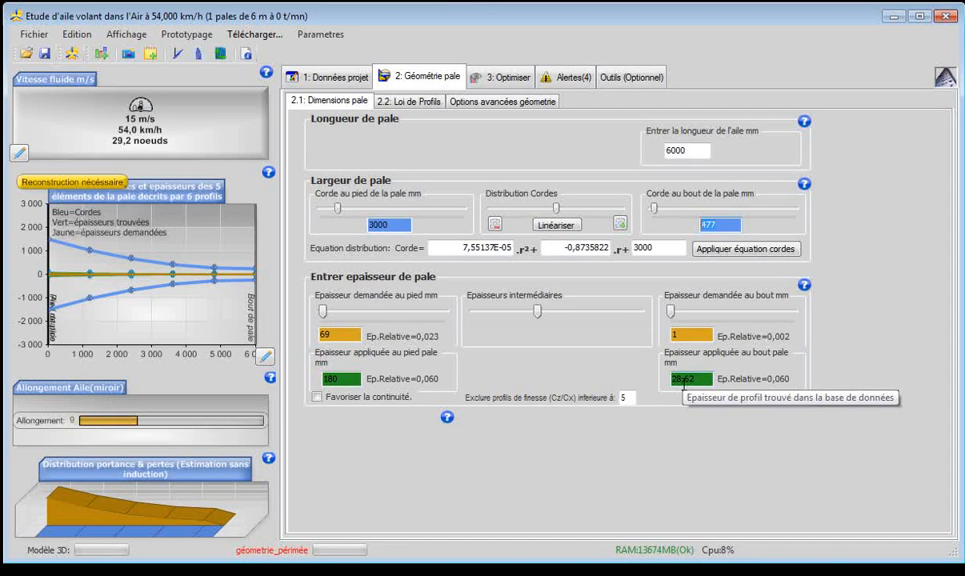
pyautogui.write('10')
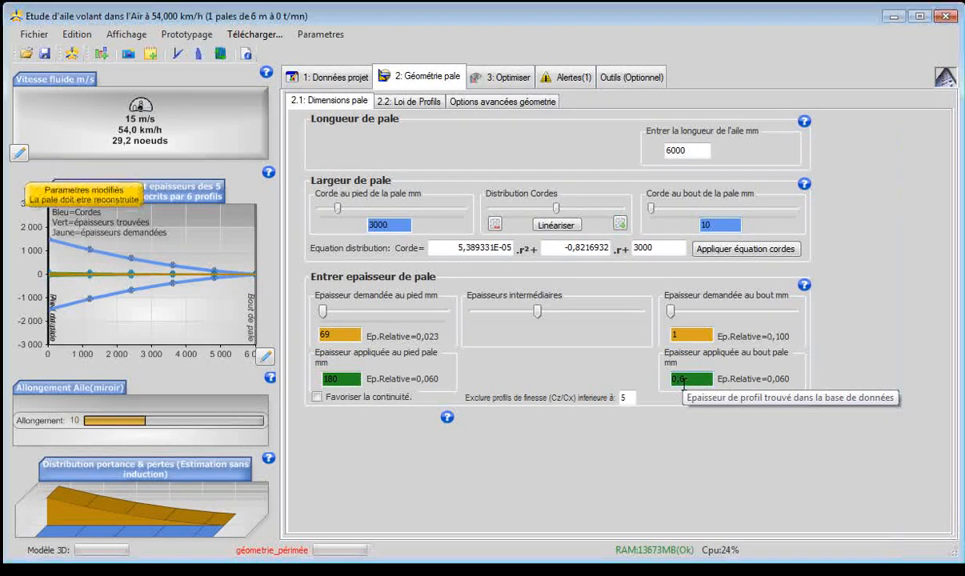
pyautogui.write('00')
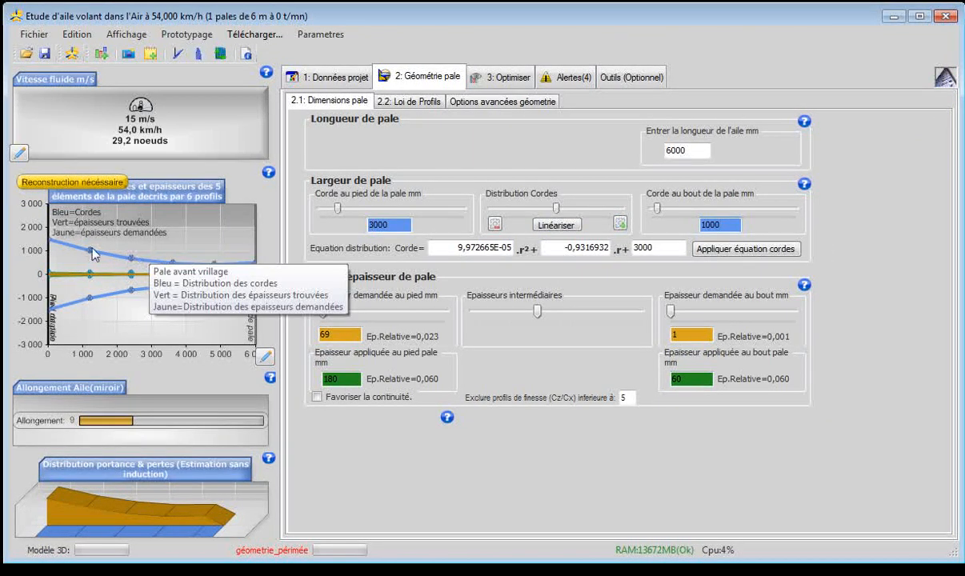
pyautogui.moveTo(88, 244)
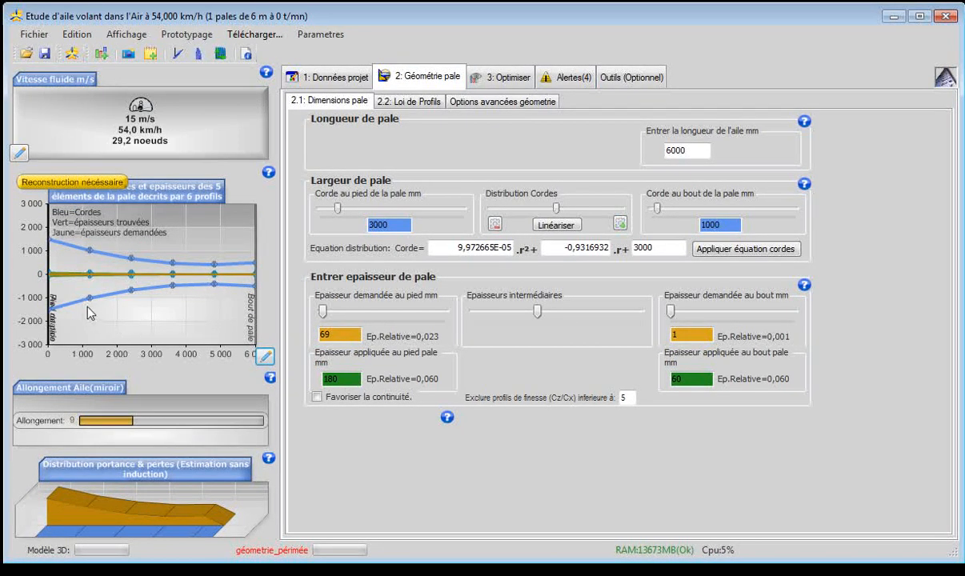
pyautogui.click(556, 225)
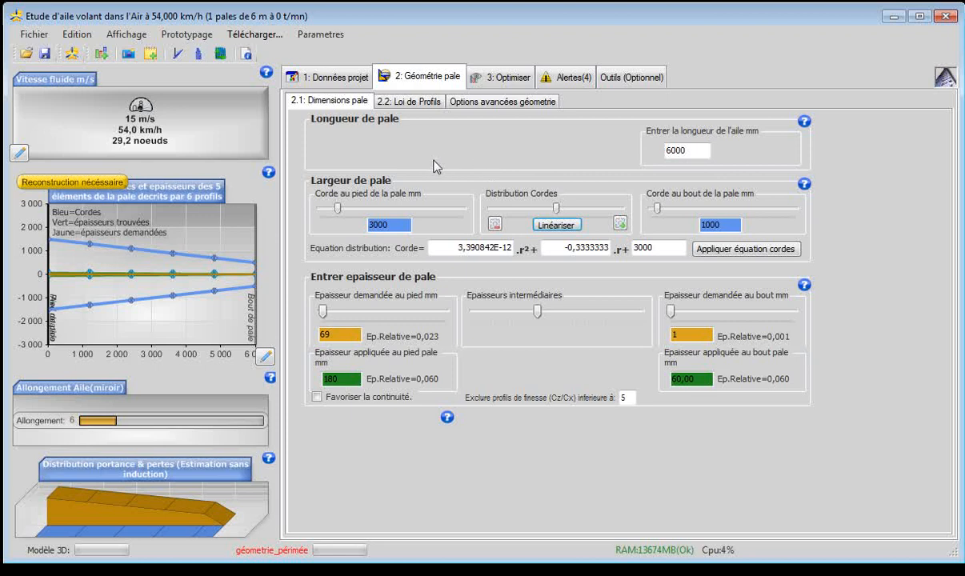
# - Switch the profile law to "constant" and open the profile database's search page to choose another profile
pyautogui.click(413, 103)
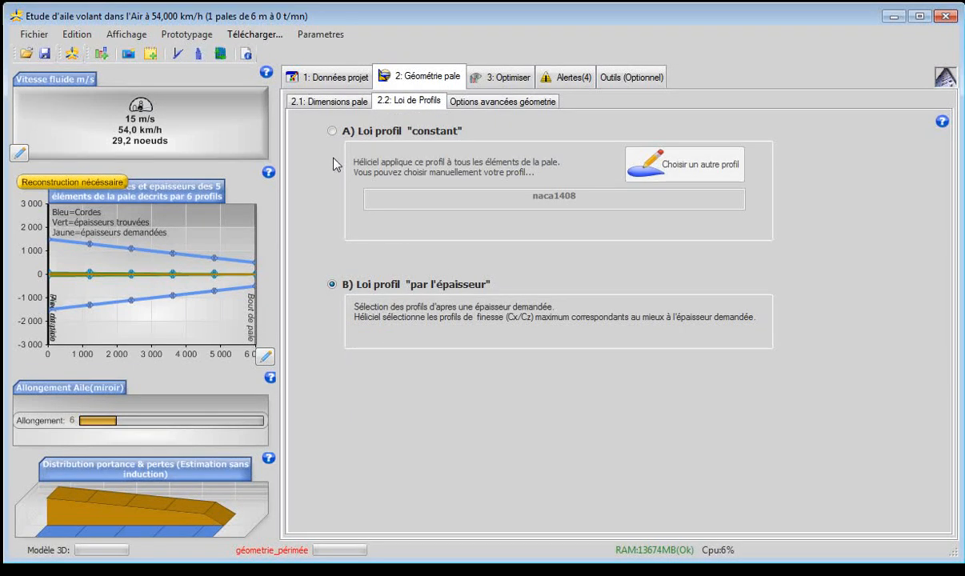
pyautogui.click(332, 131)
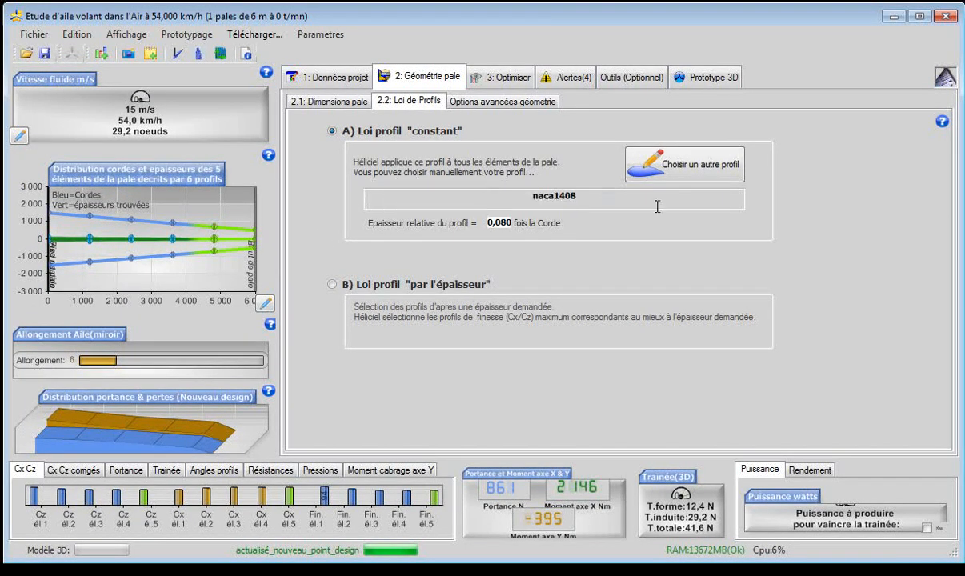
pyautogui.click(686, 172)
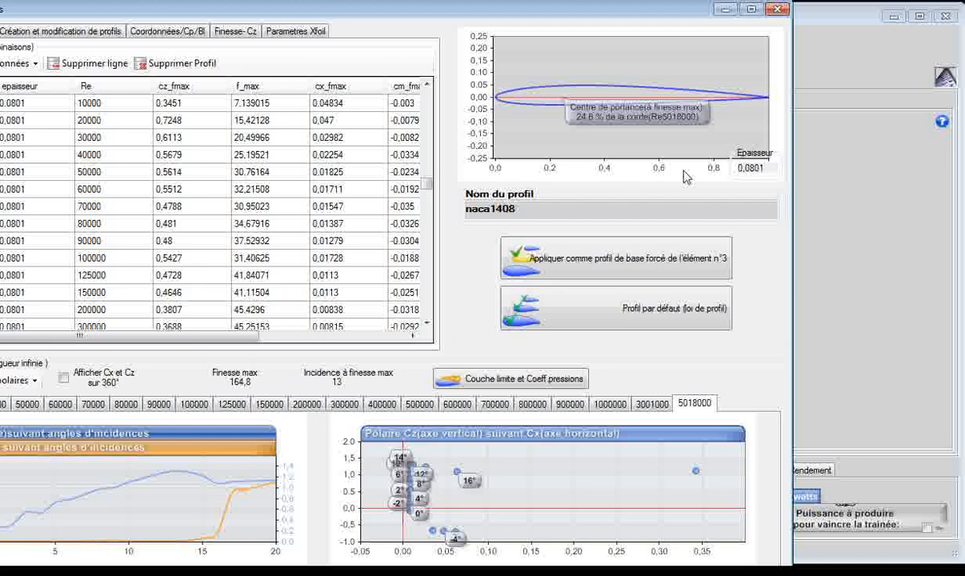
pyautogui.moveTo(120, 16); pyautogui.dragTo(253, 16)
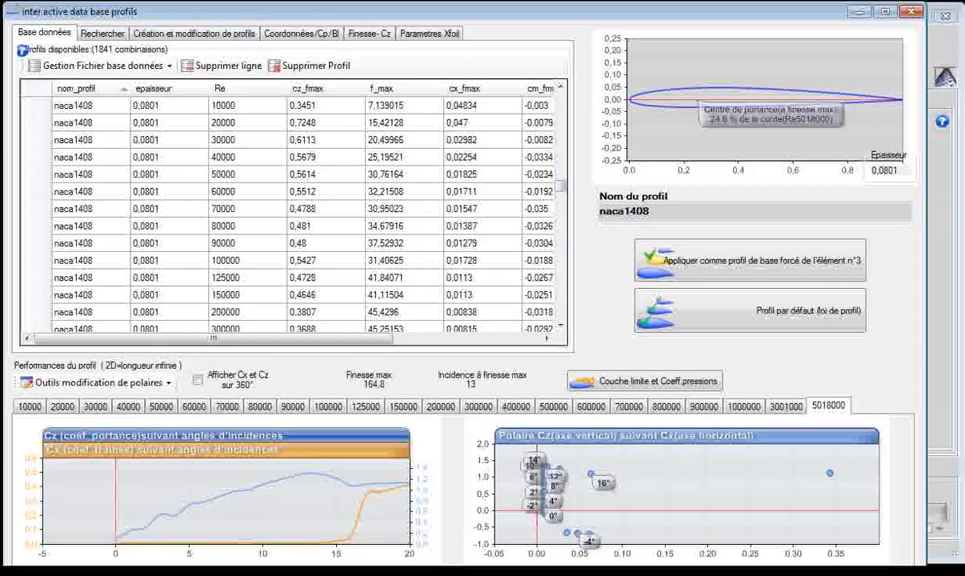
pyautogui.click(107, 35)
# - Load the n63210 profile from the alphabetical list of profiles
pyautogui.click(542, 95)
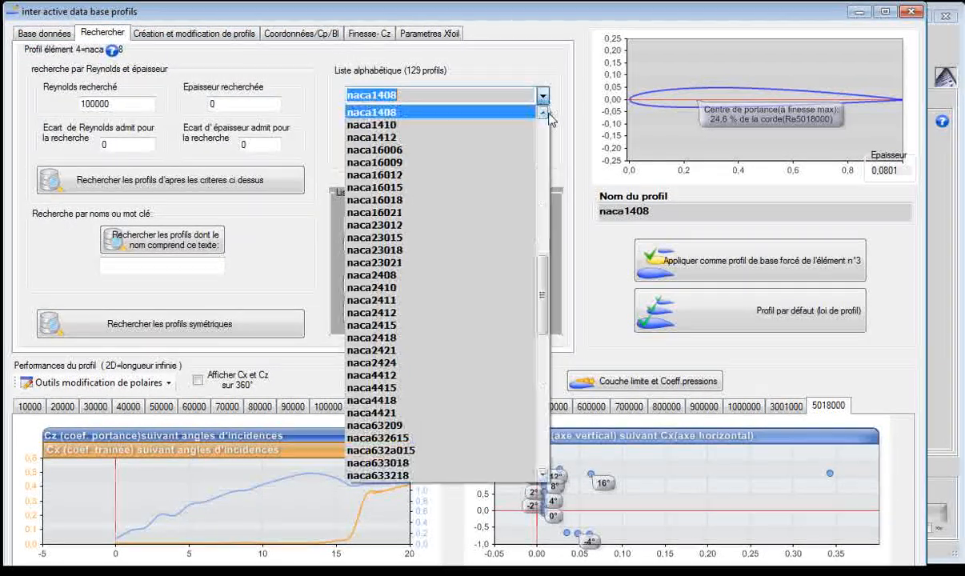
pyautogui.moveTo(547, 291); pyautogui.dragTo(542, 156)
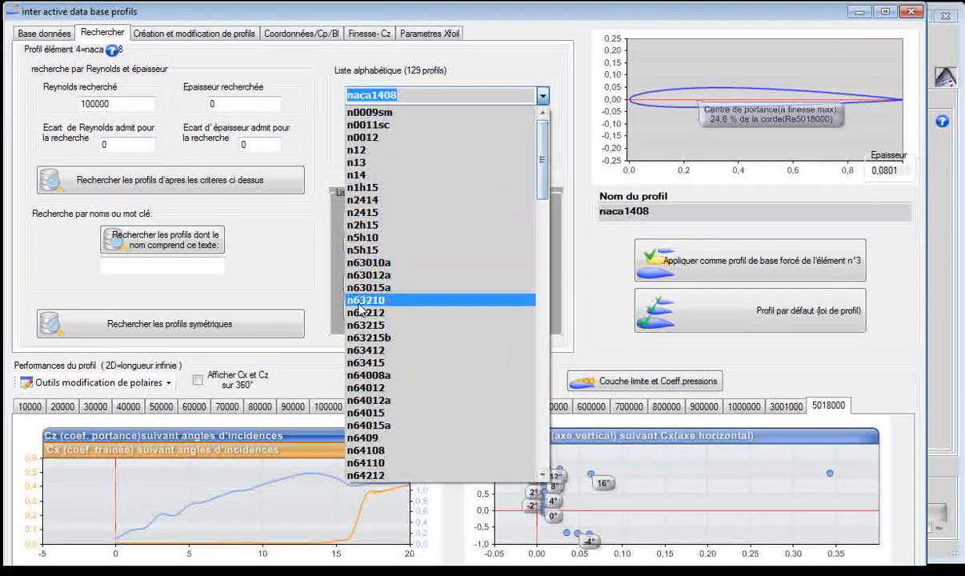
pyautogui.click(400, 300)
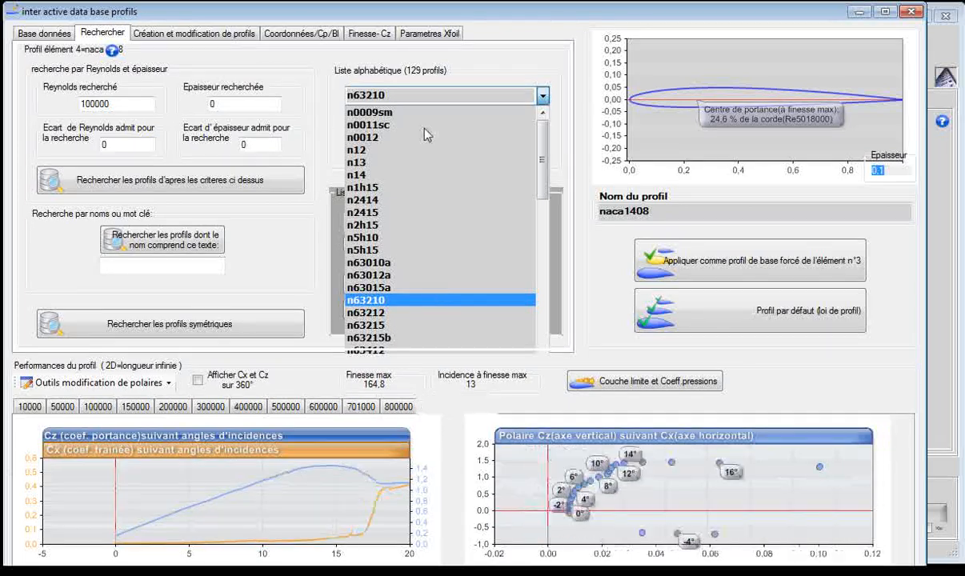
# - Choose the naca0010 profile from the alphabetical list and apply it as the default profile for the profile law
pyautogui.click(520, 95)
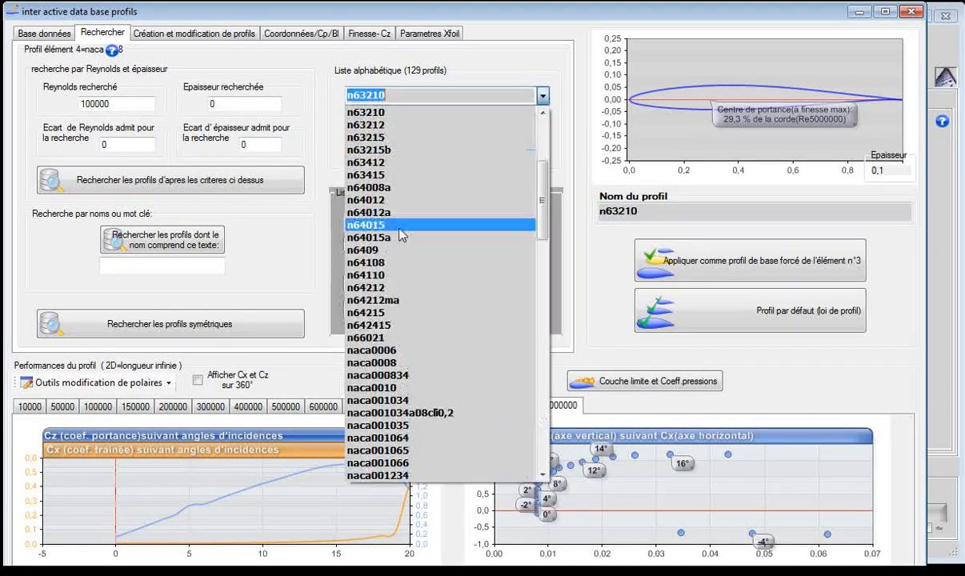
pyautogui.click(365, 390)
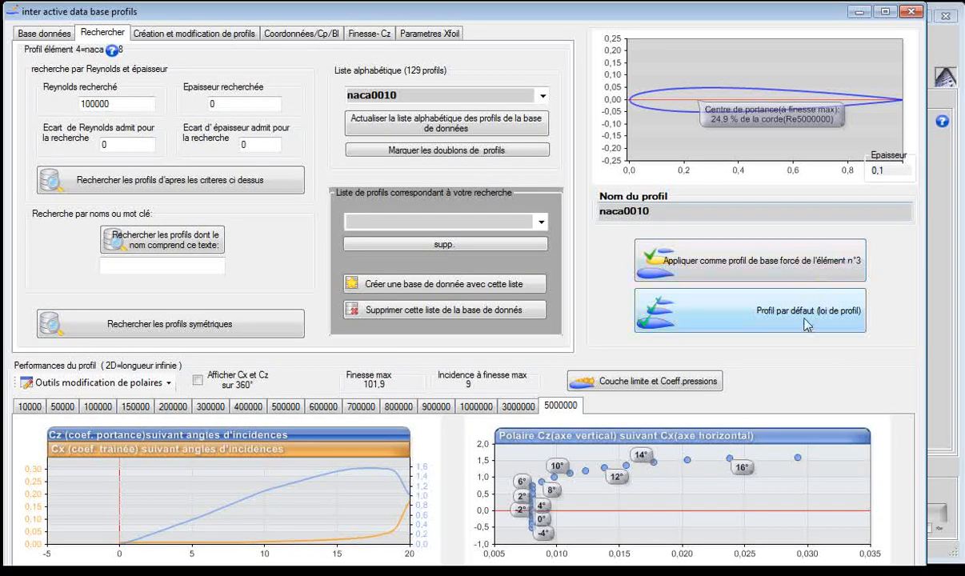
pyautogui.click(741, 328)
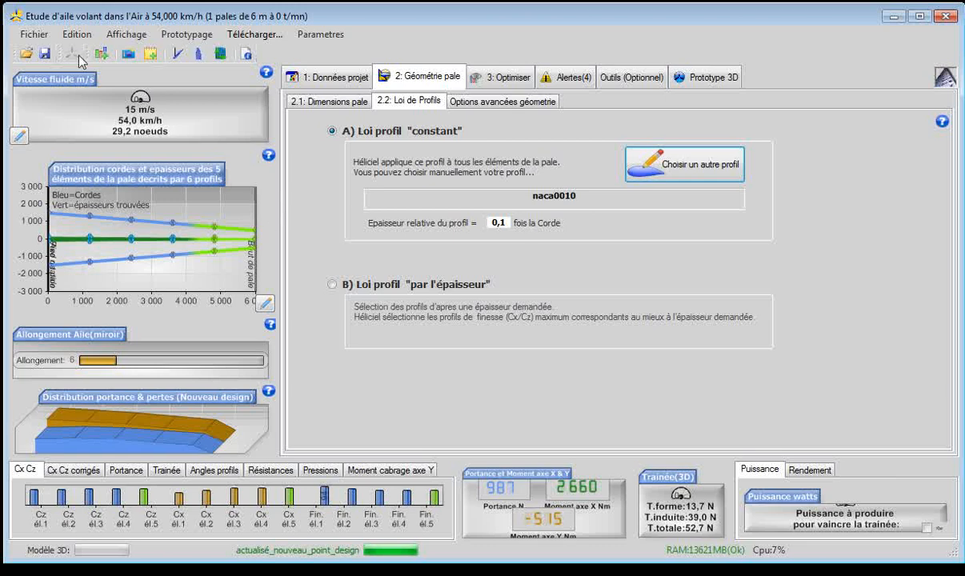
# - Examine the rebuilt wing from several angles in the 3D prototype view
pyautogui.click(694, 77)
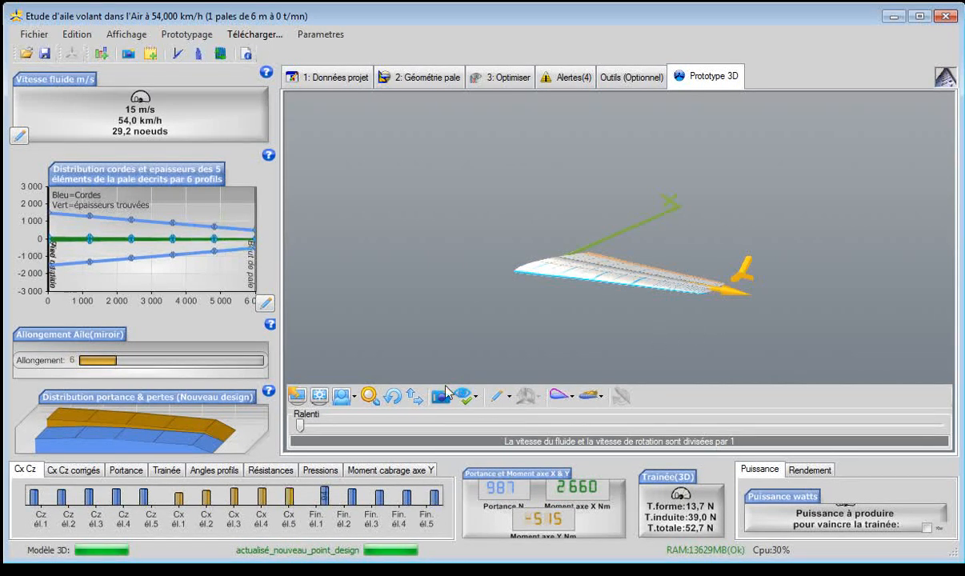
pyautogui.click(389, 398)
pyautogui.moveTo(504, 333); pyautogui.dragTo(530, 251)
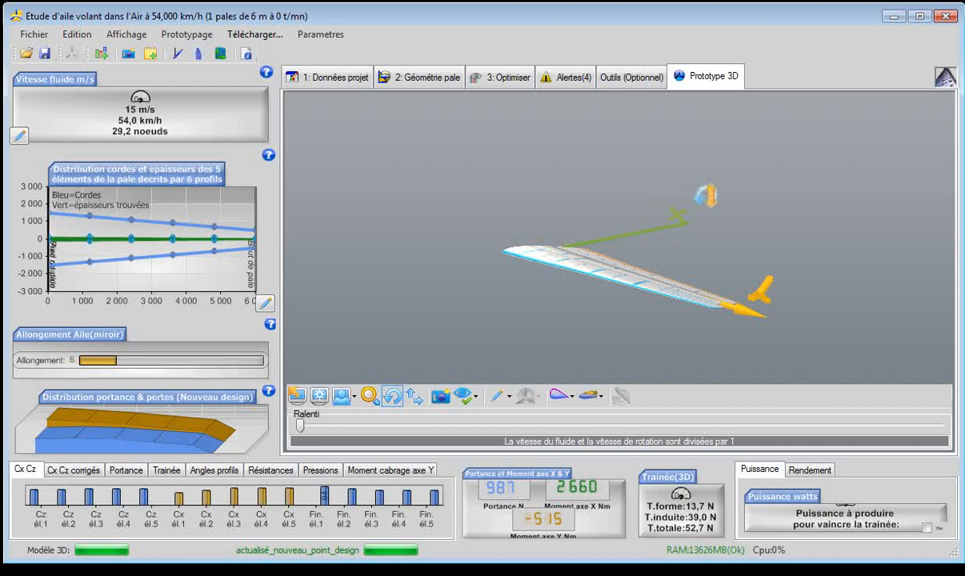
pyautogui.moveTo(694, 311); pyautogui.dragTo(632, 305)
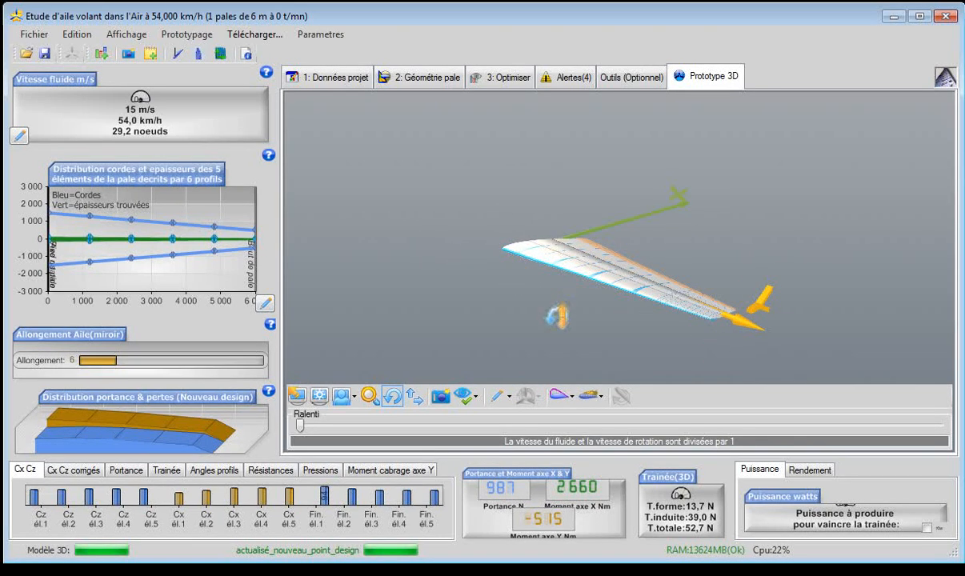
pyautogui.moveTo(525, 298); pyautogui.dragTo(558, 320)
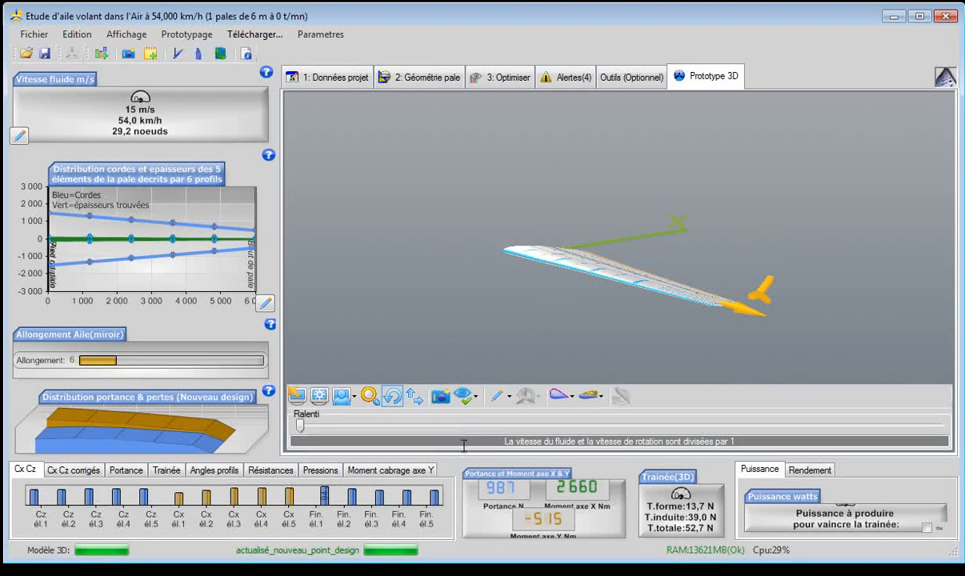
# - Examine the wing's performance charts: corrected Cx Cz, lift, profile angles, pressures, pitching moment about Y, and efficiency
pyautogui.moveTo(468, 457); pyautogui.dragTo(466, 380)
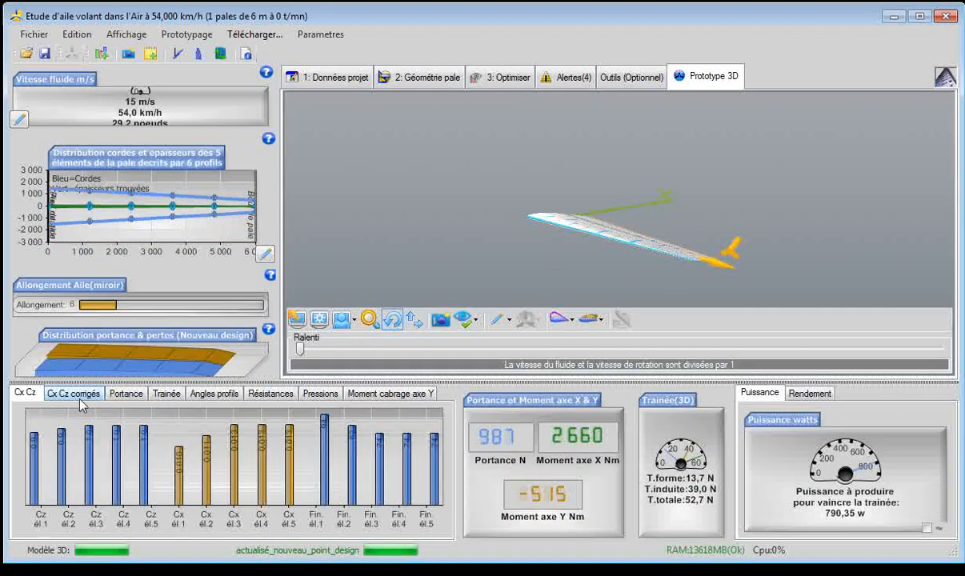
pyautogui.click(78, 397)
pyautogui.click(125, 394)
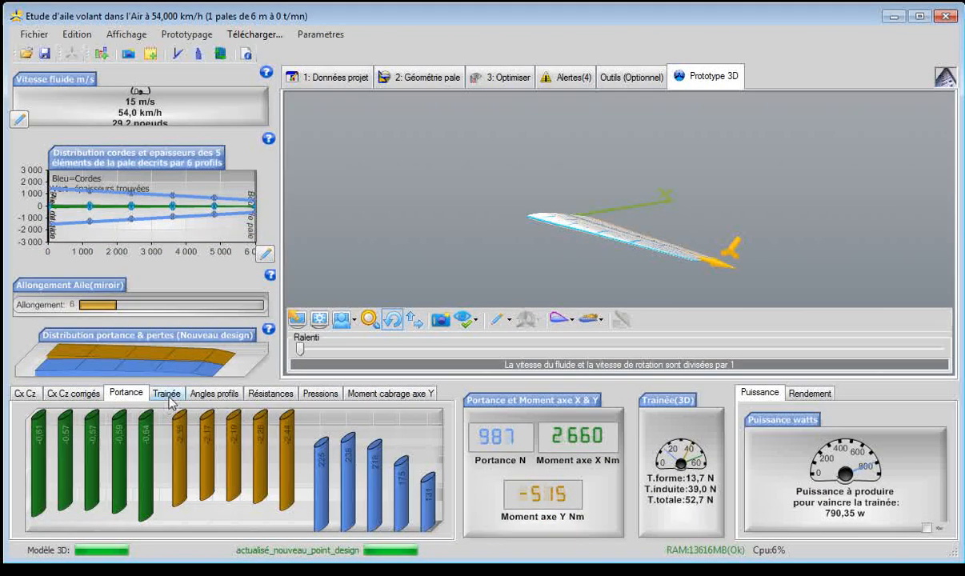
pyautogui.click(232, 395)
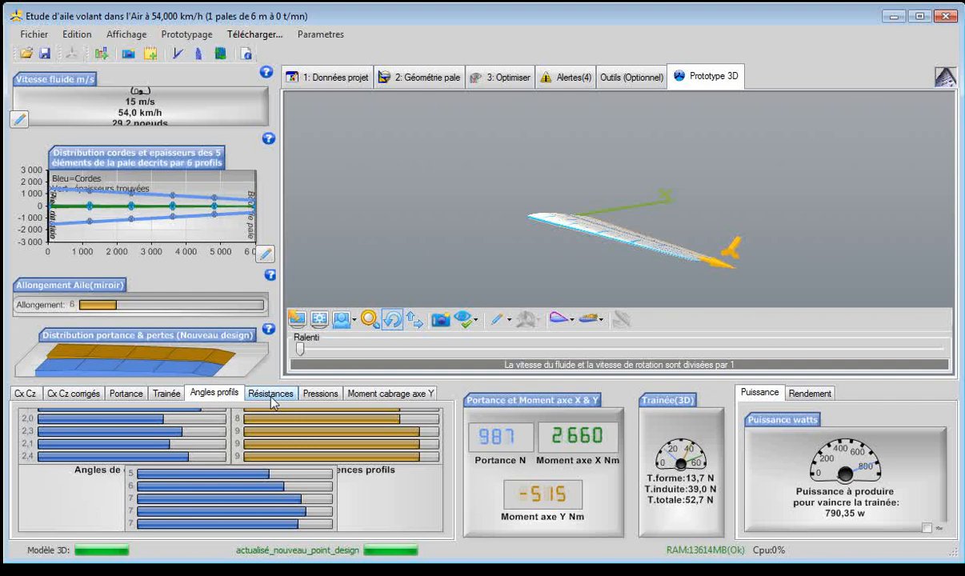
pyautogui.click(320, 394)
pyautogui.click(374, 393)
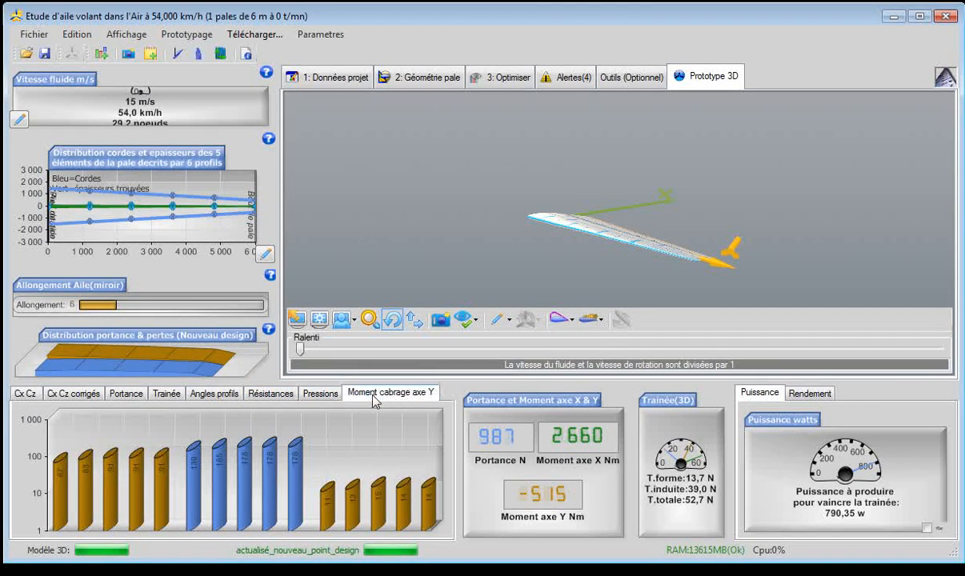
pyautogui.click(125, 392)
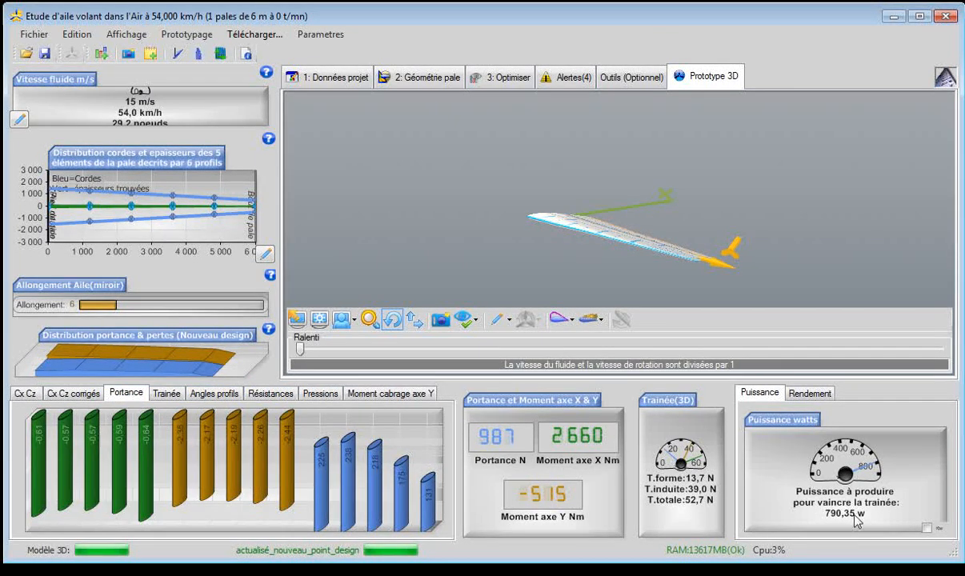
pyautogui.click(811, 393)
pyautogui.moveTo(404, 381)
pyautogui.mouseDown()
pyautogui.moveTo(426, 452)
pyautogui.moveTo(424, 444)
pyautogui.mouseUp()
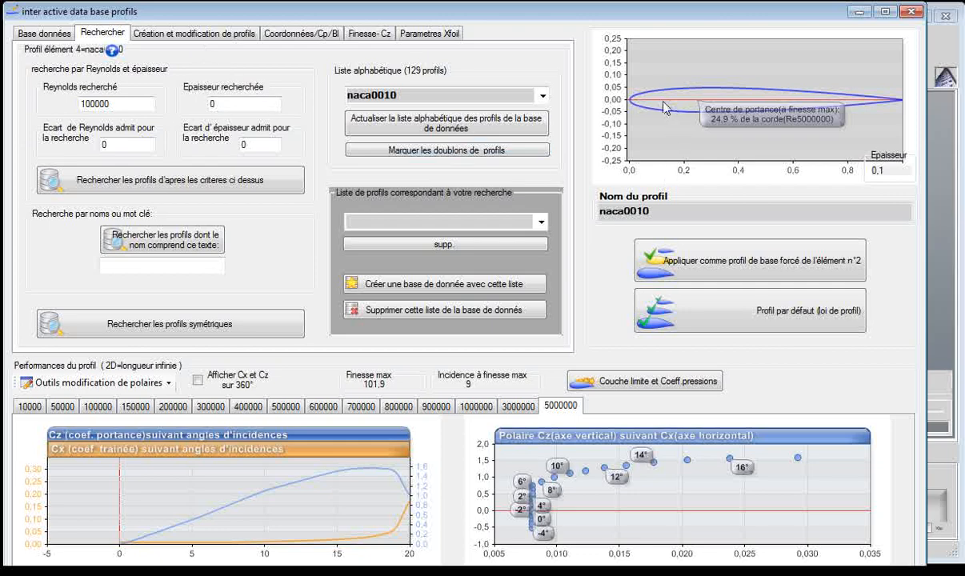
# - Load the n0009sm profile at Reynolds 50000 or lower from the top of the profile database table
pyautogui.click(193, 38)
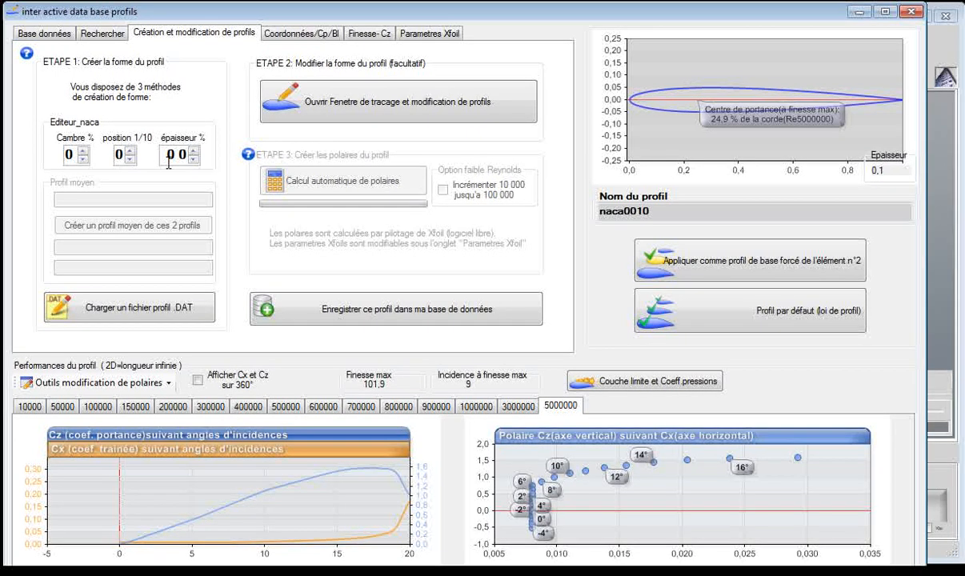
pyautogui.click(56, 34)
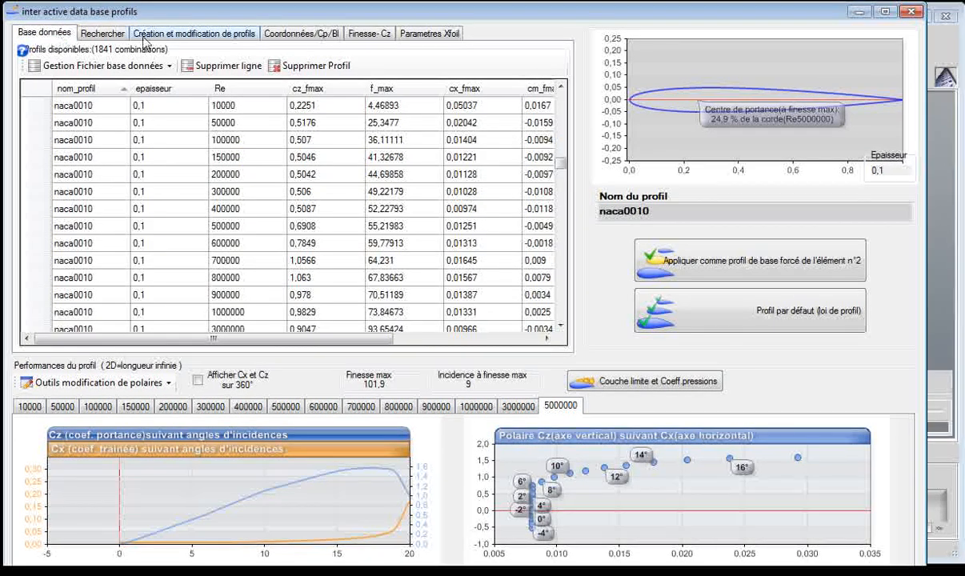
pyautogui.moveTo(560, 163); pyautogui.dragTo(562, 82)
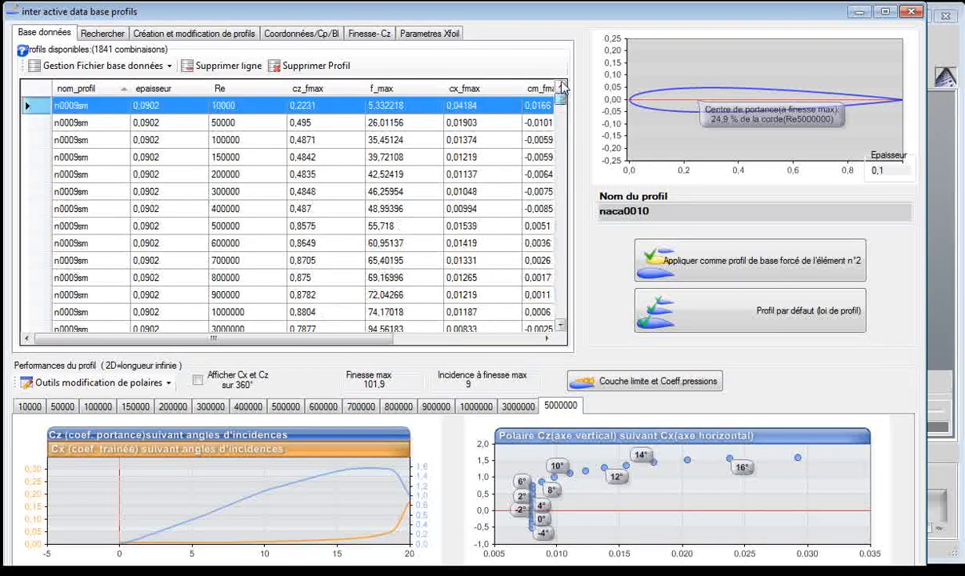
pyautogui.click(100, 114)
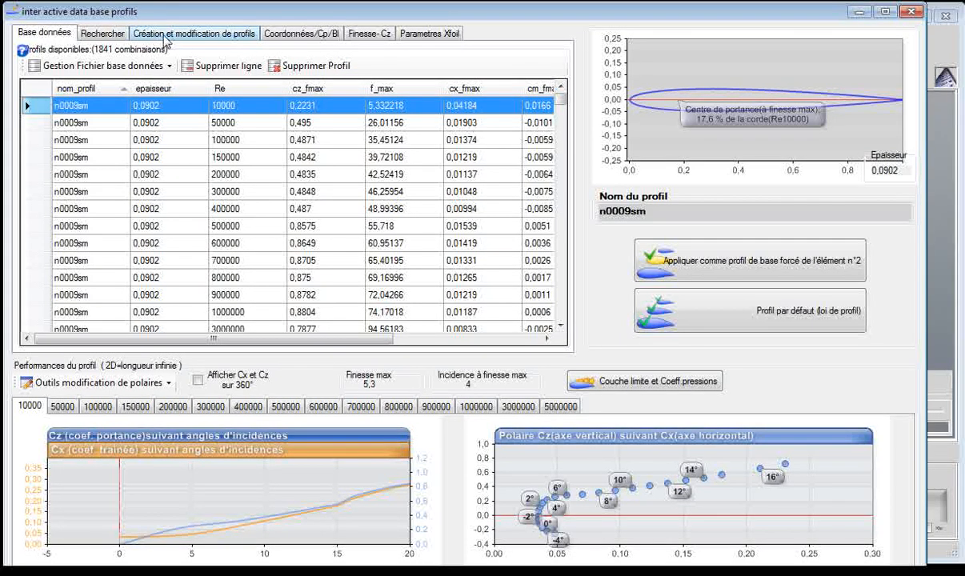
# - Open the n0009sm profile in the manual tracing and correction window and bring that window fully into view
pyautogui.click(180, 40)
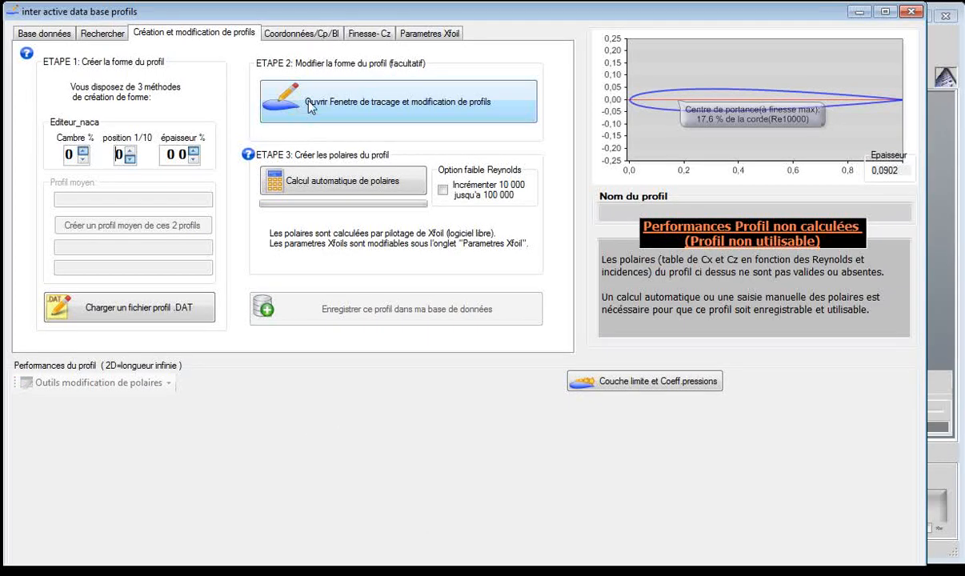
pyautogui.click(312, 108)
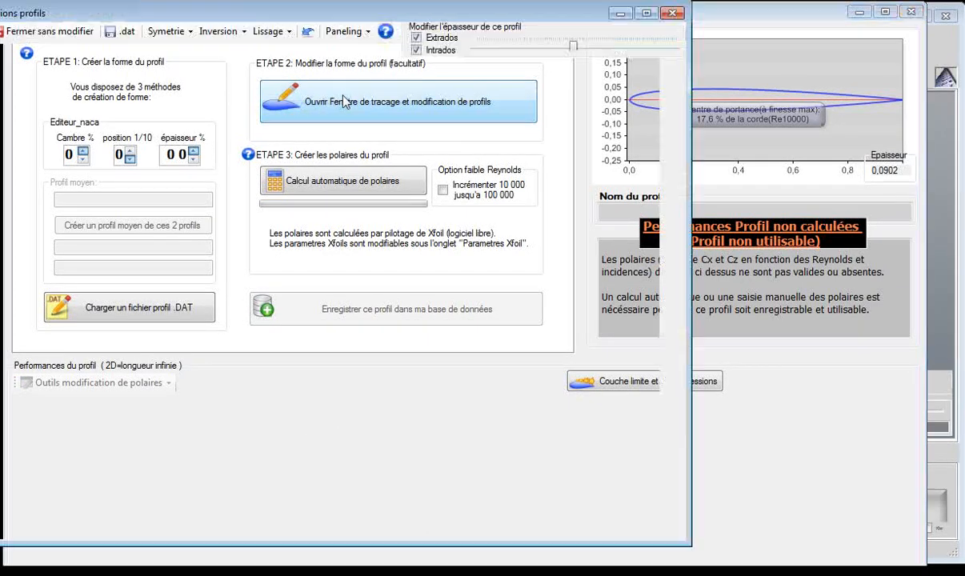
pyautogui.moveTo(189, 20)
pyautogui.mouseDown()
pyautogui.moveTo(226, 30)
pyautogui.moveTo(338, 27)
pyautogui.mouseUp()
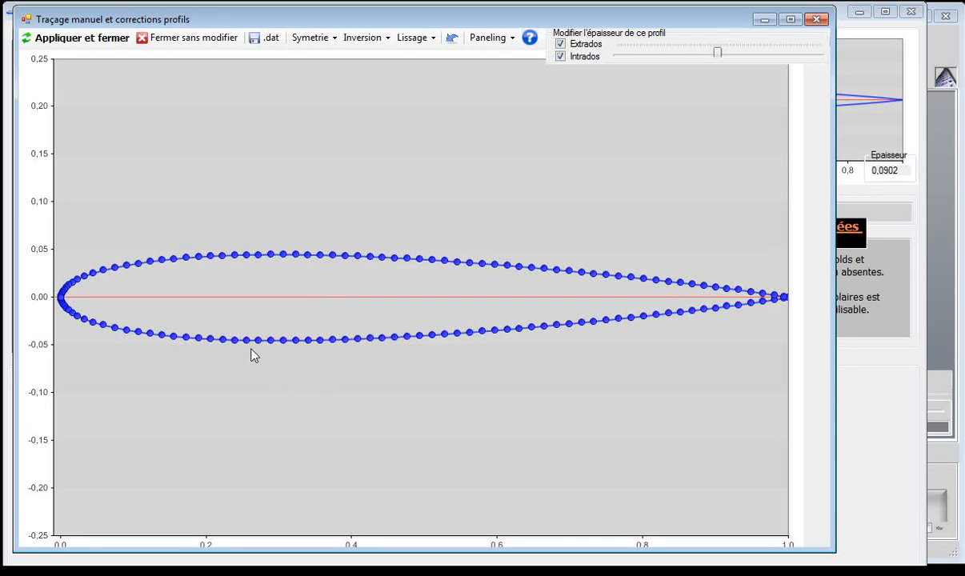
# - Delete the lower-surface points near the trailing edge and a few around x 0.77 on the n0009sm profile
pyautogui.click(763, 304)
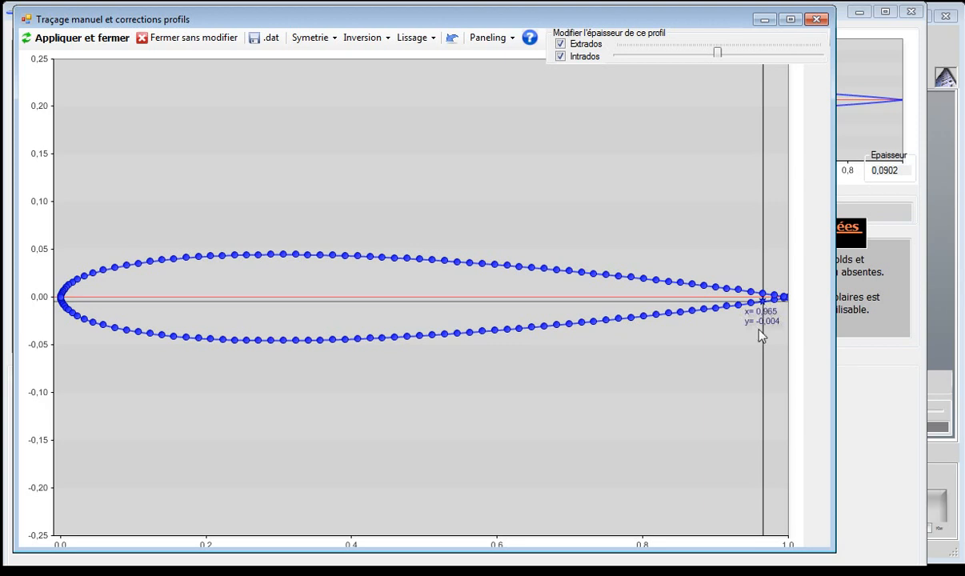
pyautogui.press('Right')
pyautogui.click(750, 304)
pyautogui.press('Delete')
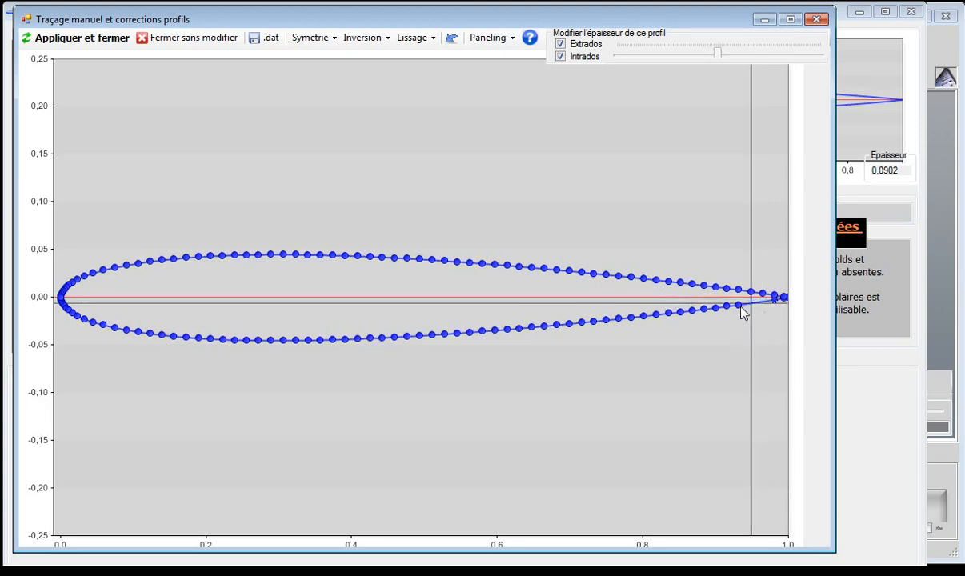
pyautogui.click(738, 305)
pyautogui.press('Delete')
pyautogui.click(727, 306)
pyautogui.press('Delete')
pyautogui.click(715, 308)
pyautogui.press('Delete')
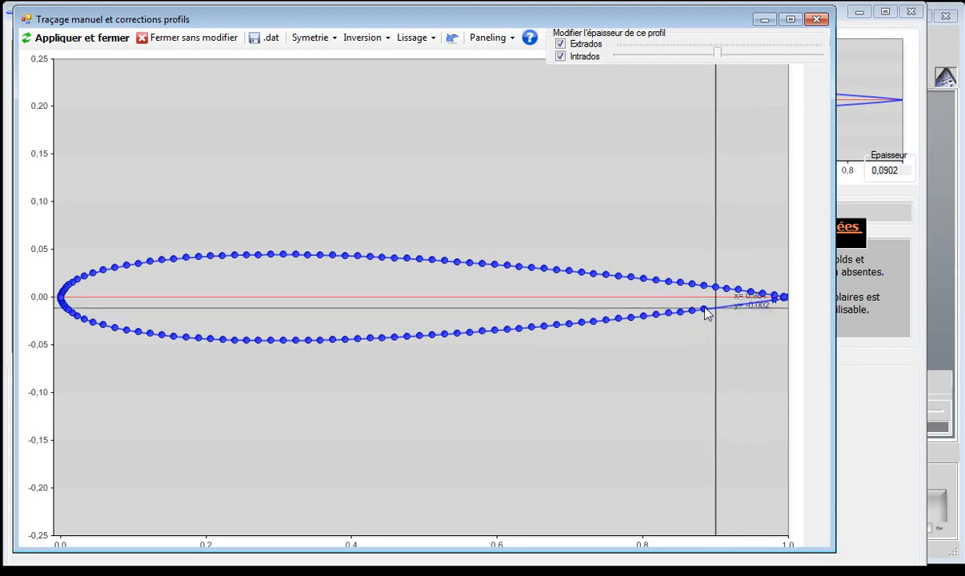
pyautogui.click(704, 310)
pyautogui.press('Delete')
pyautogui.click(608, 322)
pyautogui.click(620, 319)
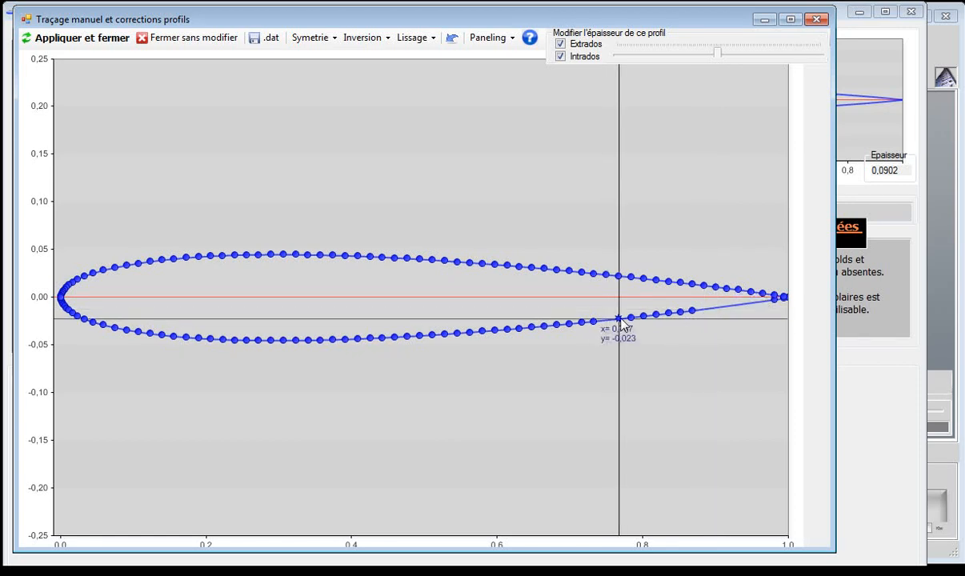
pyautogui.press('Delete')
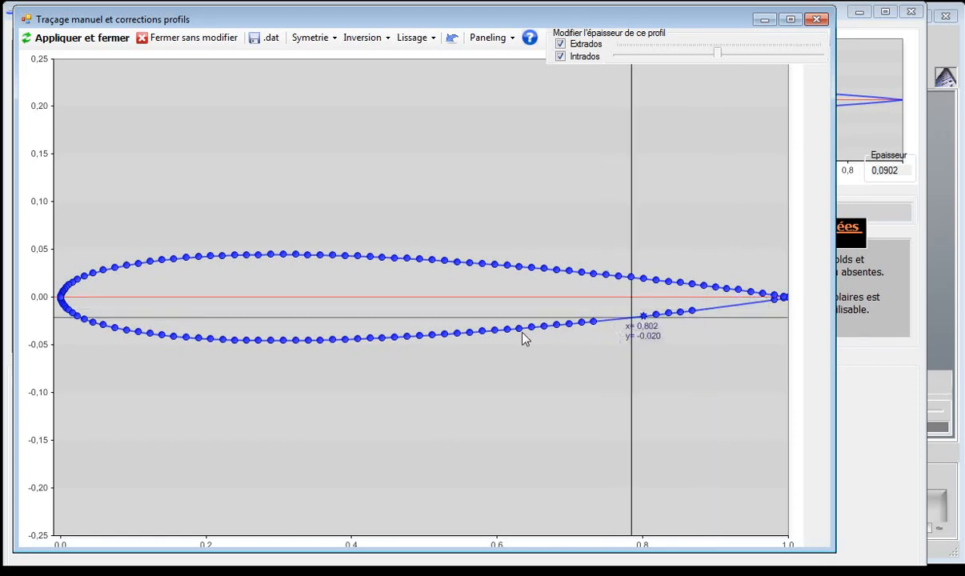
# - Thin out the lower-surface points between about x 0.32 and x 0.83, leaving only widely spaced control points
pyautogui.click(345, 339)
pyautogui.press('Delete')
pyautogui.click(333, 340)
pyautogui.press('Delete')
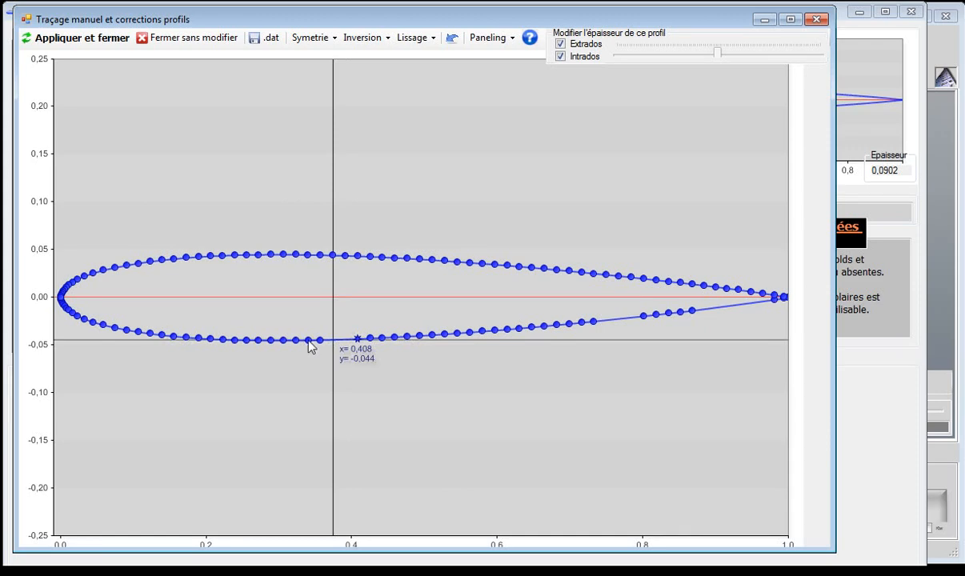
pyautogui.click(309, 341)
pyautogui.press('Delete')
pyautogui.click(370, 339)
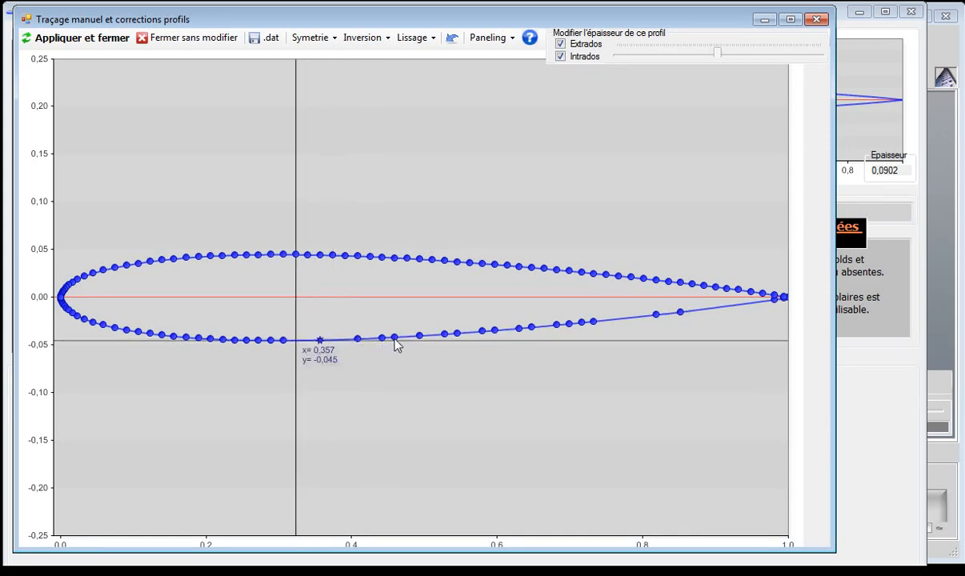
pyautogui.click(394, 338)
pyautogui.press('Delete')
pyautogui.click(457, 333)
pyautogui.press('Delete')
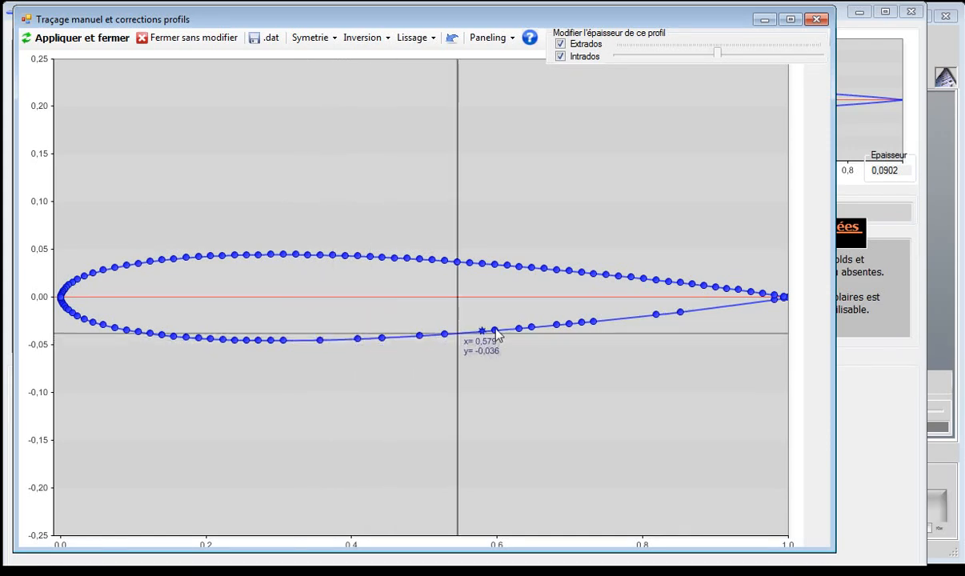
pyautogui.click(494, 328)
pyautogui.press('Delete')
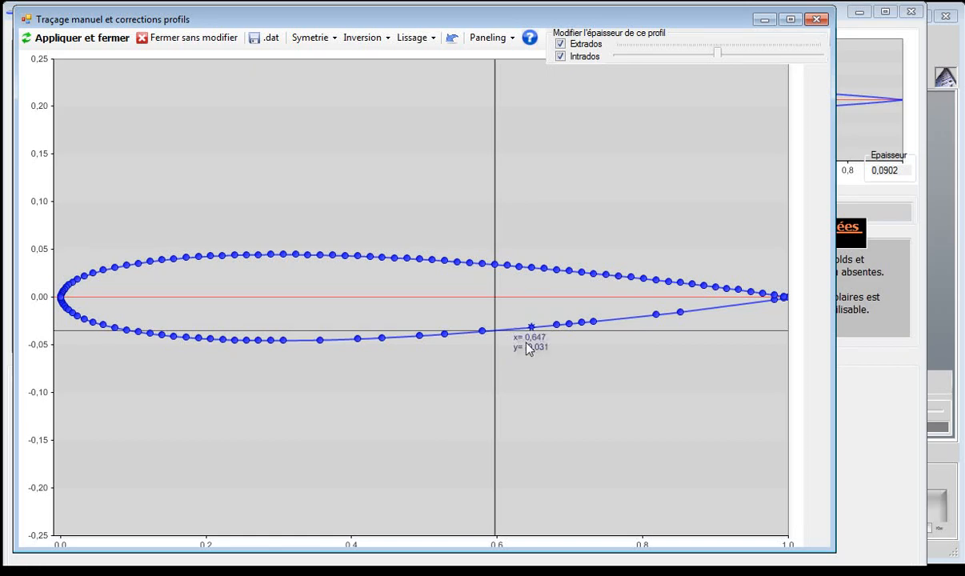
pyautogui.click(569, 324)
pyautogui.press('Delete')
pyautogui.press('Delete')
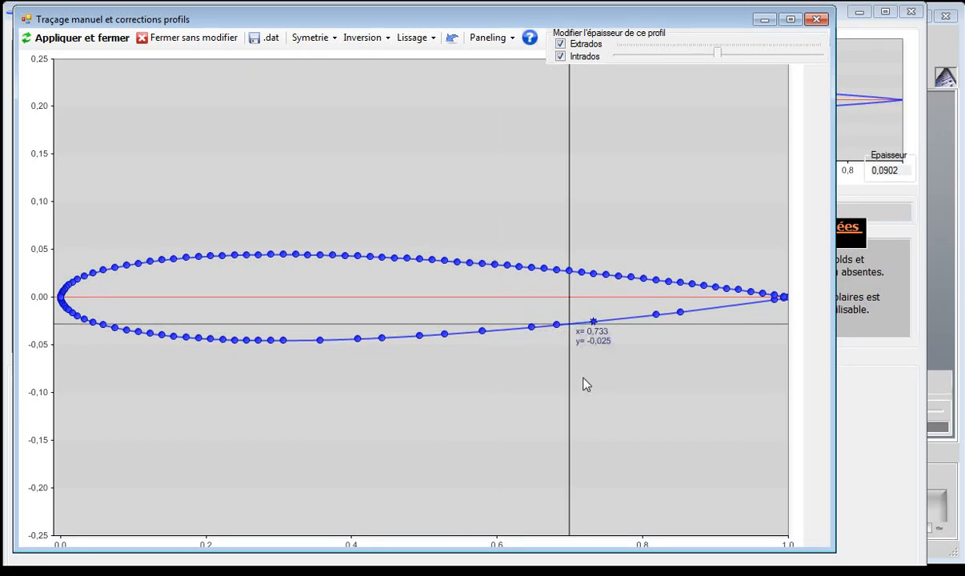
pyautogui.press('Delete')
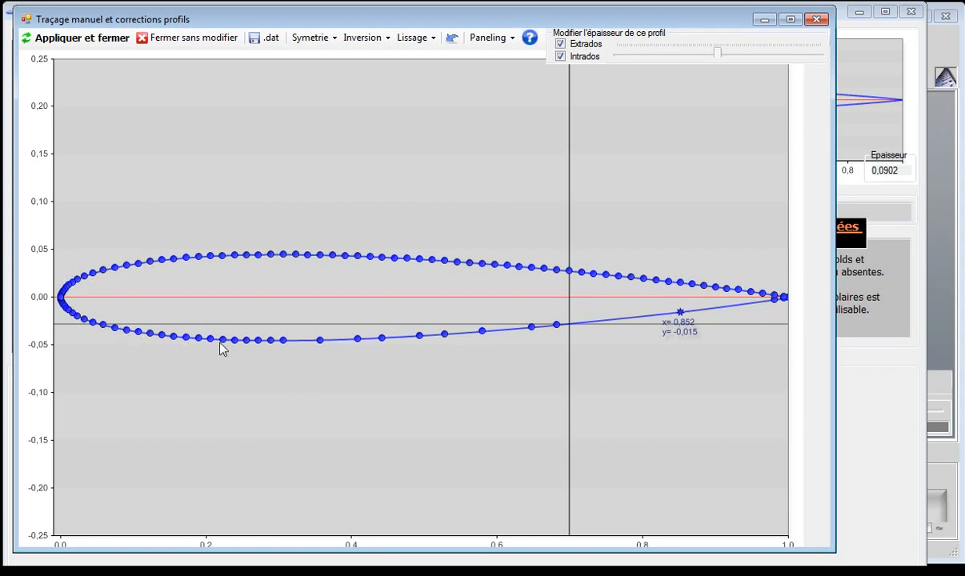
# - Raise three lower-surface points to about (0.387, -0.017), (0.354, -0.023) and (0.324, -0.029), and delete the points around x 0.27
pyautogui.moveTo(320, 343); pyautogui.dragTo(343, 315)
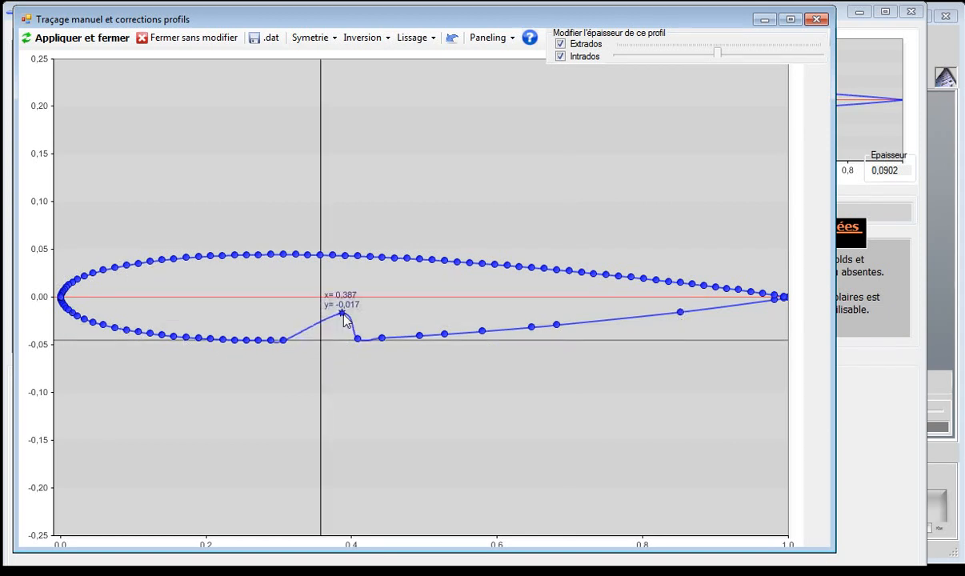
pyautogui.moveTo(284, 341); pyautogui.dragTo(316, 319)
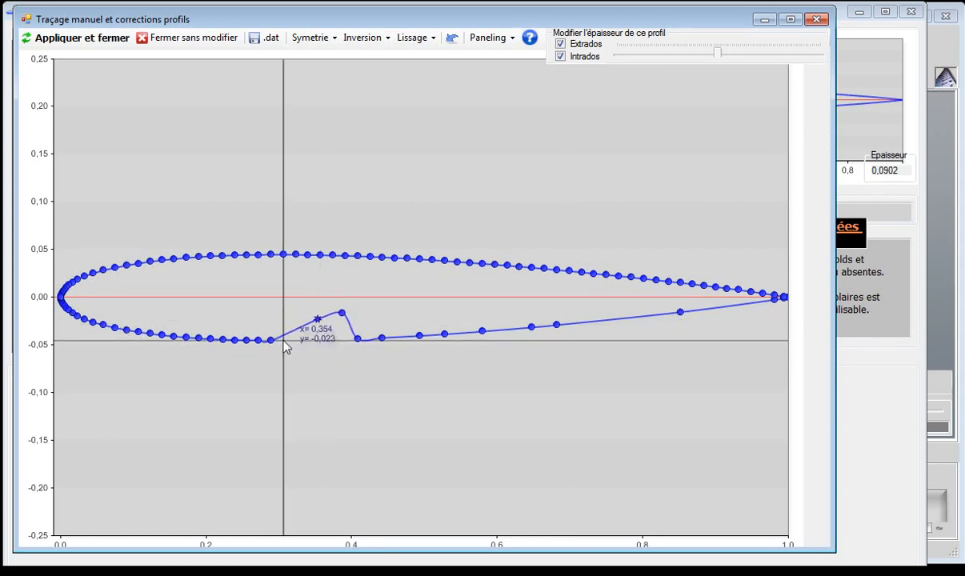
pyautogui.moveTo(271, 344); pyautogui.dragTo(296, 326)
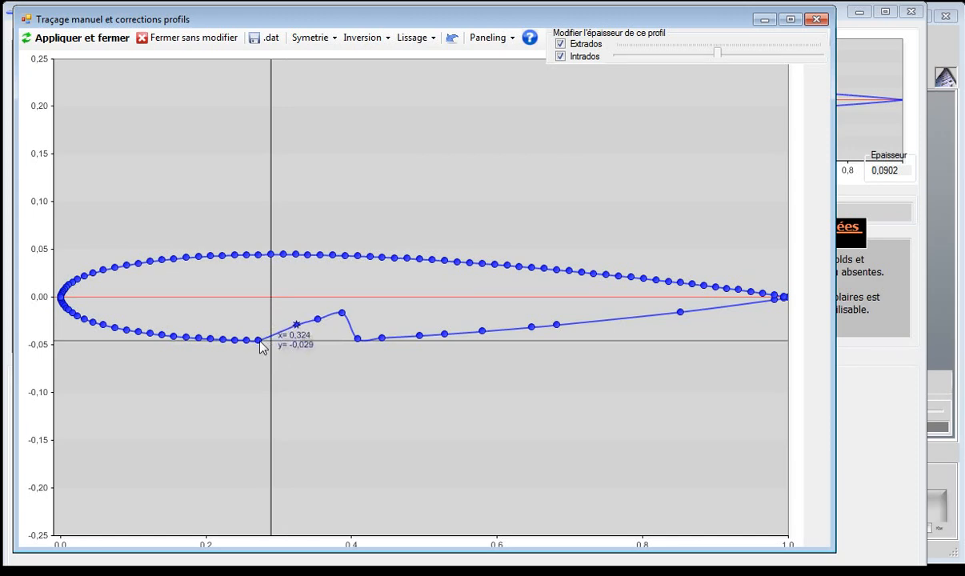
pyautogui.click(258, 340)
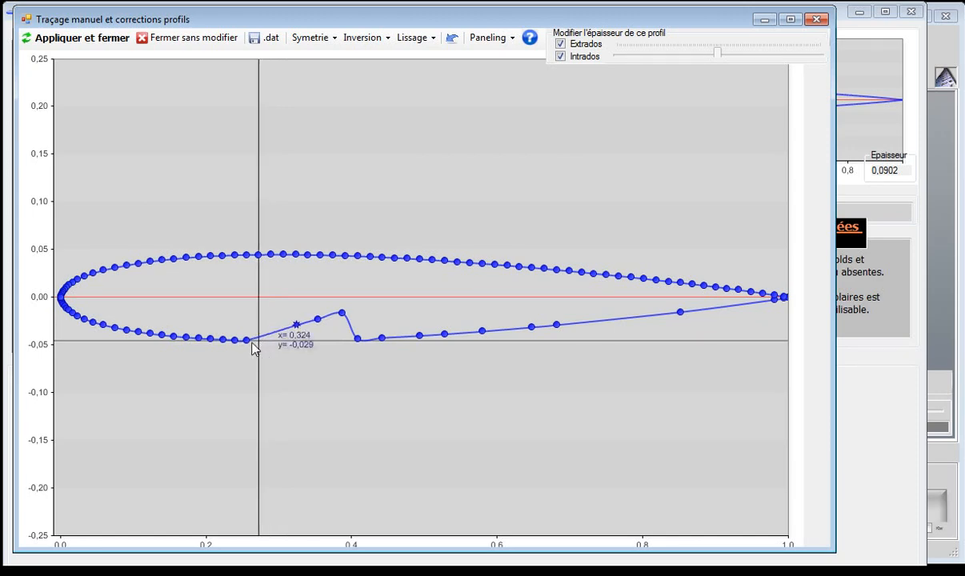
pyautogui.click(246, 340)
pyautogui.press('Delete')
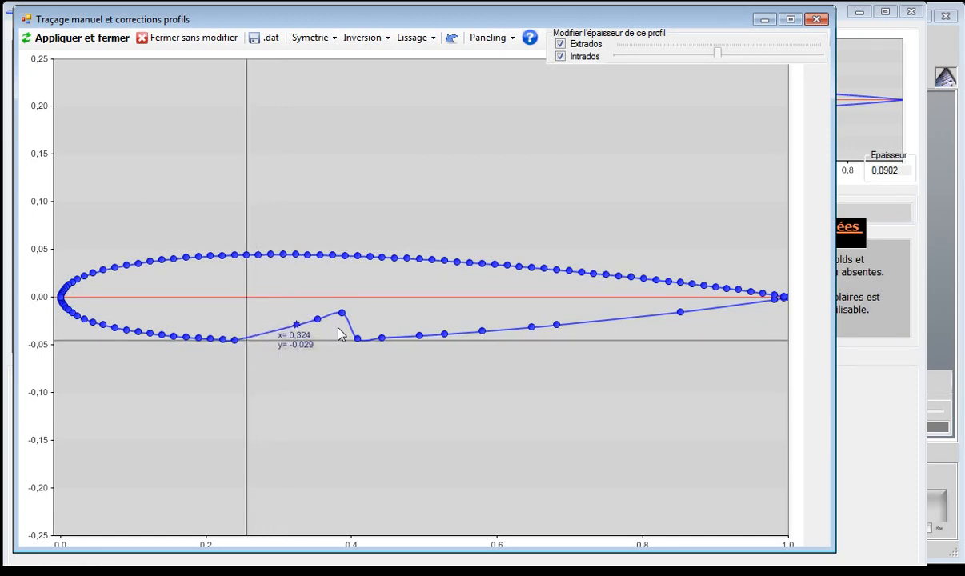
# - Hollow the rear lower surface by moving its points to about (0.605, 0.023), (0.791, 0.015) and (0.956, 0.002)
pyautogui.moveTo(358, 339); pyautogui.dragTo(498, 287)
pyautogui.moveTo(680, 313); pyautogui.dragTo(653, 288)
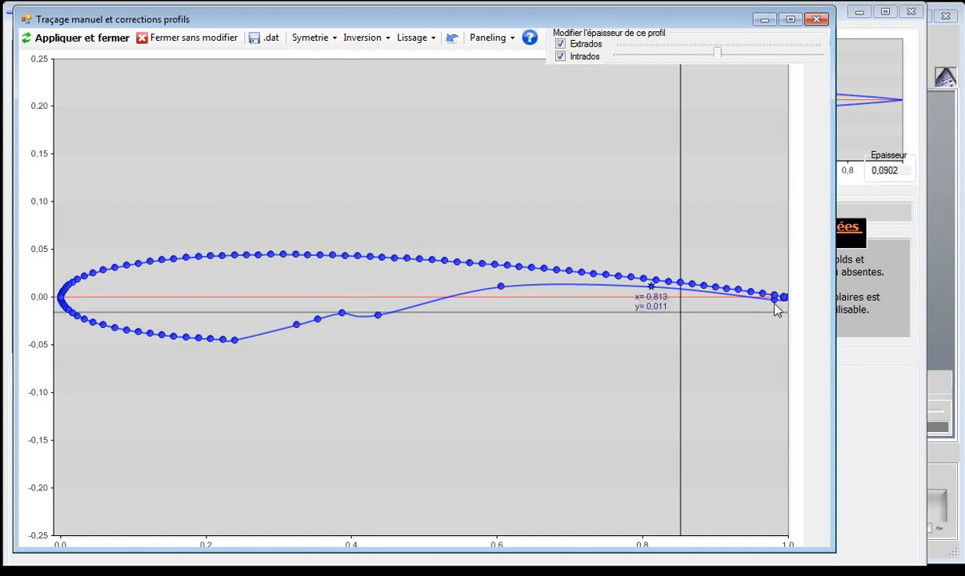
pyautogui.moveTo(772, 303)
pyautogui.mouseDown()
pyautogui.moveTo(752, 302)
pyautogui.moveTo(757, 296)
pyautogui.mouseUp()
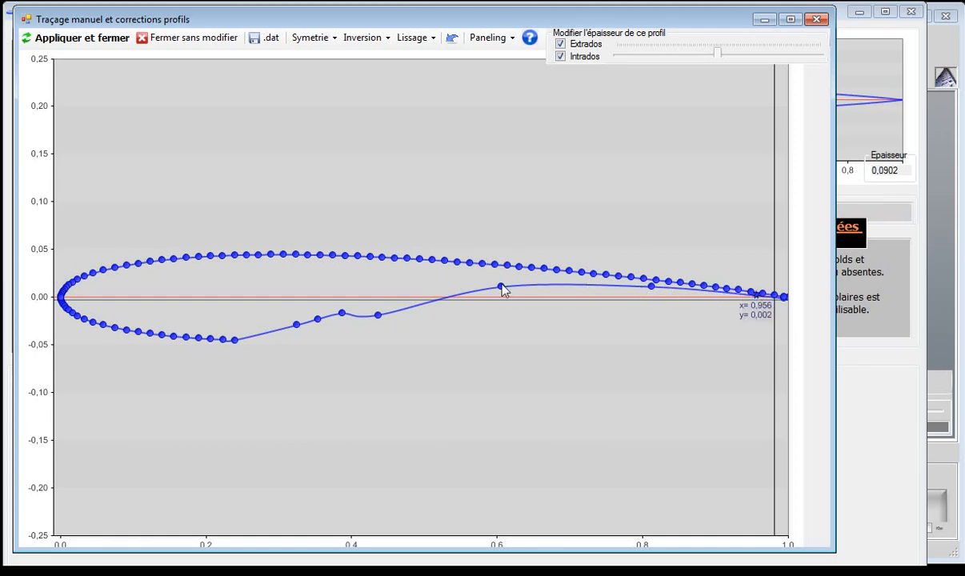
pyautogui.moveTo(502, 286); pyautogui.dragTo(500, 276)
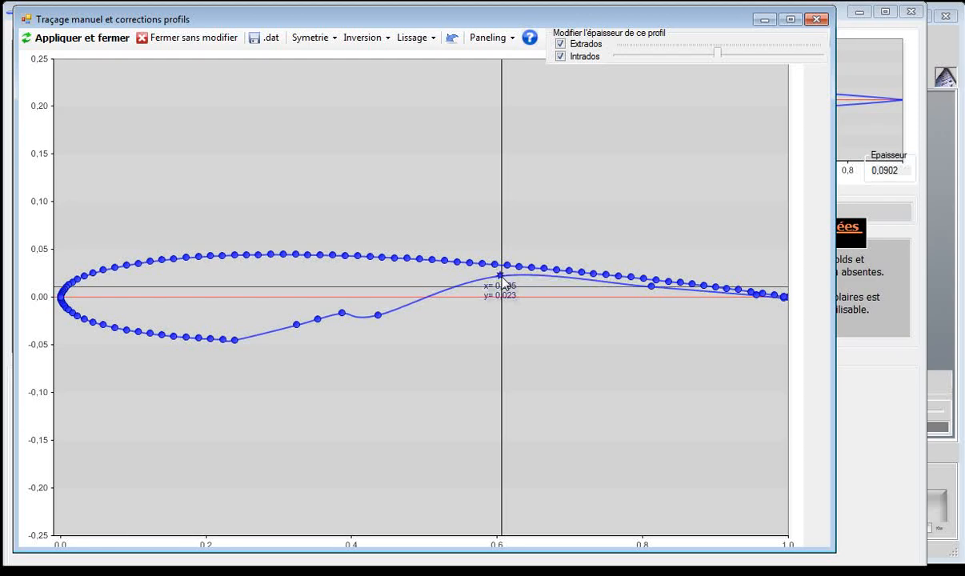
pyautogui.click(650, 288)
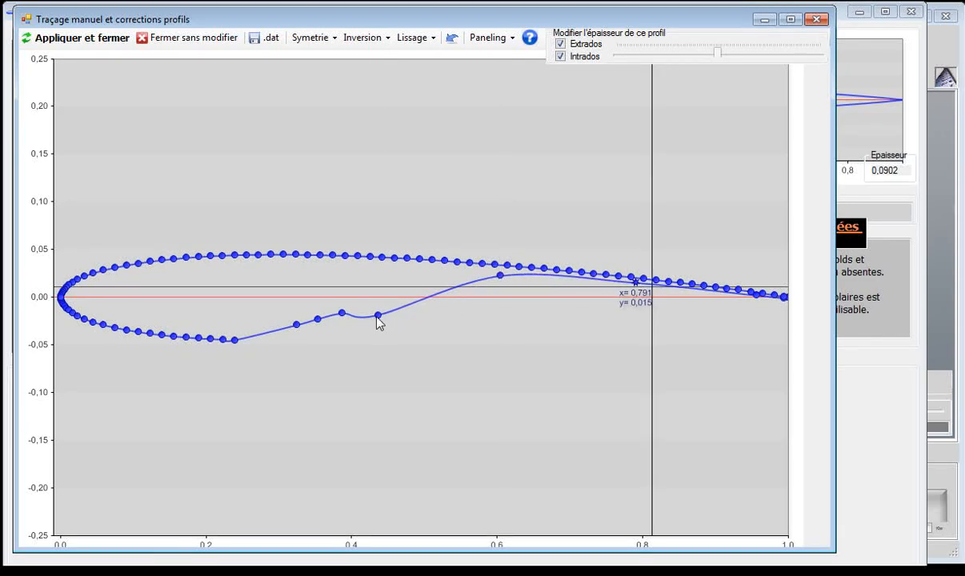
# - Move lower-surface points to about (0.467, 0.017), (0.389, 0.001) and (0.317, -0.023), and delete the point near x 0.354
pyautogui.moveTo(377, 318); pyautogui.dragTo(401, 281)
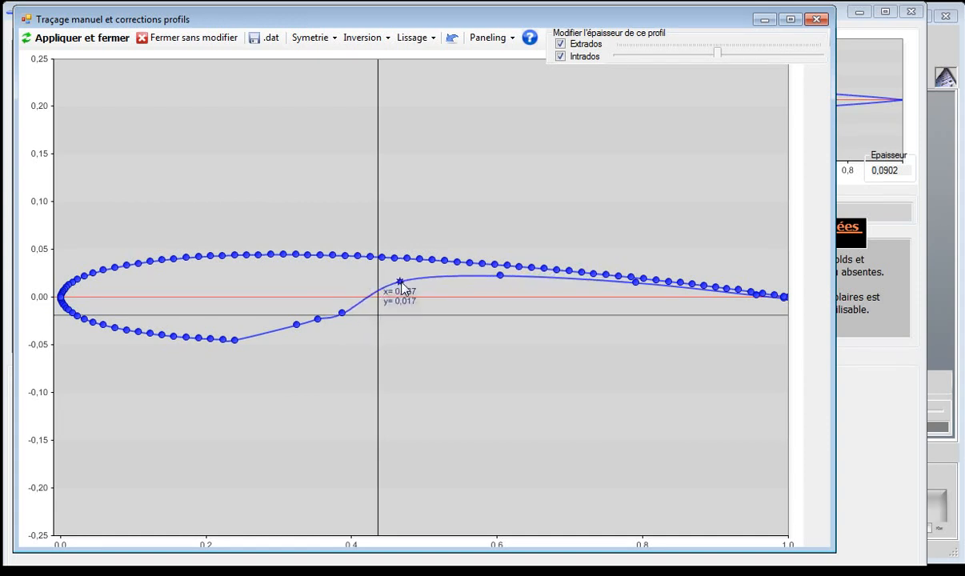
pyautogui.moveTo(342, 313); pyautogui.dragTo(344, 297)
pyautogui.click(317, 320)
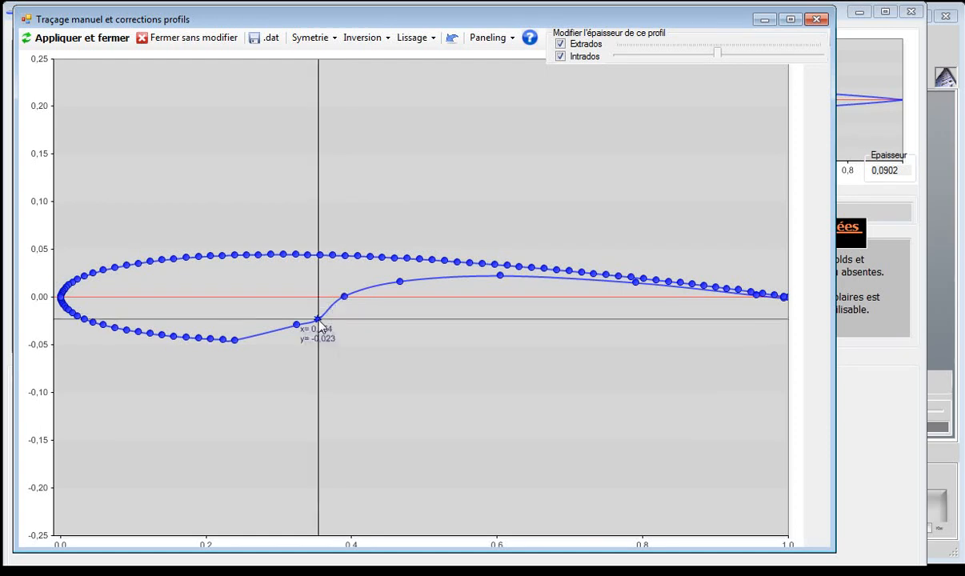
pyautogui.press('Delete')
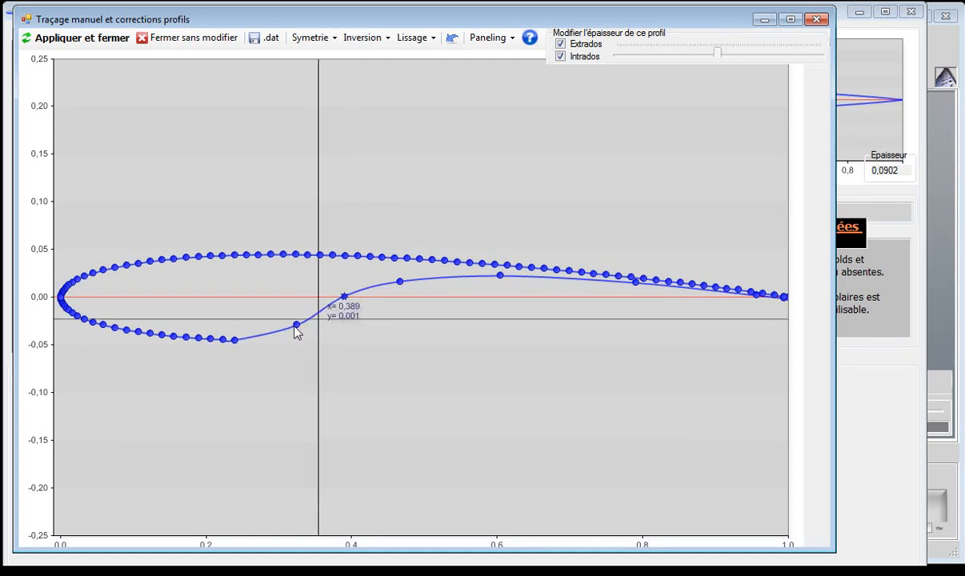
pyautogui.moveTo(295, 325); pyautogui.dragTo(292, 321)
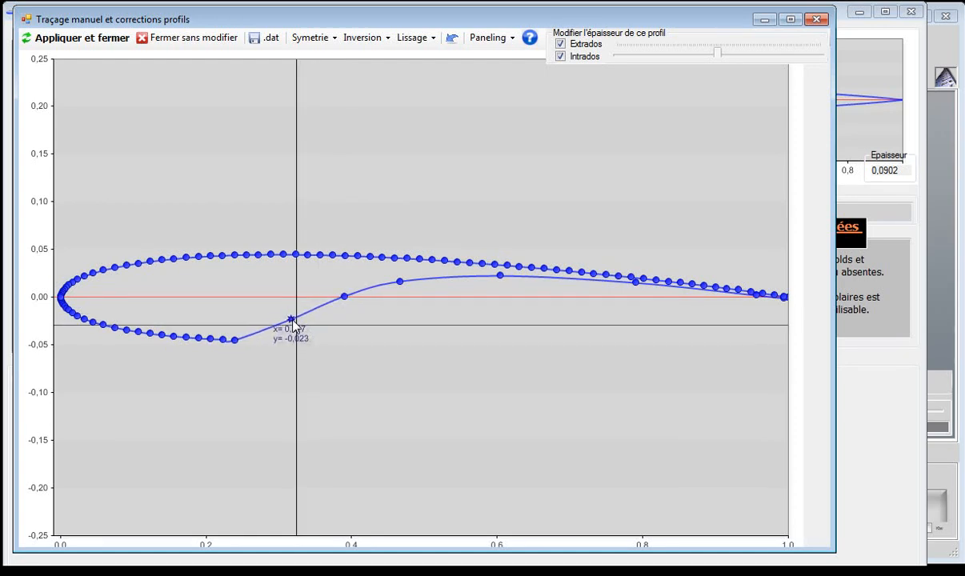
# - Delete the three rearmost closely spaced points of the lower surface's front part, between about x 0.20 and 0.24
pyautogui.click(235, 341)
pyautogui.press('Delete')
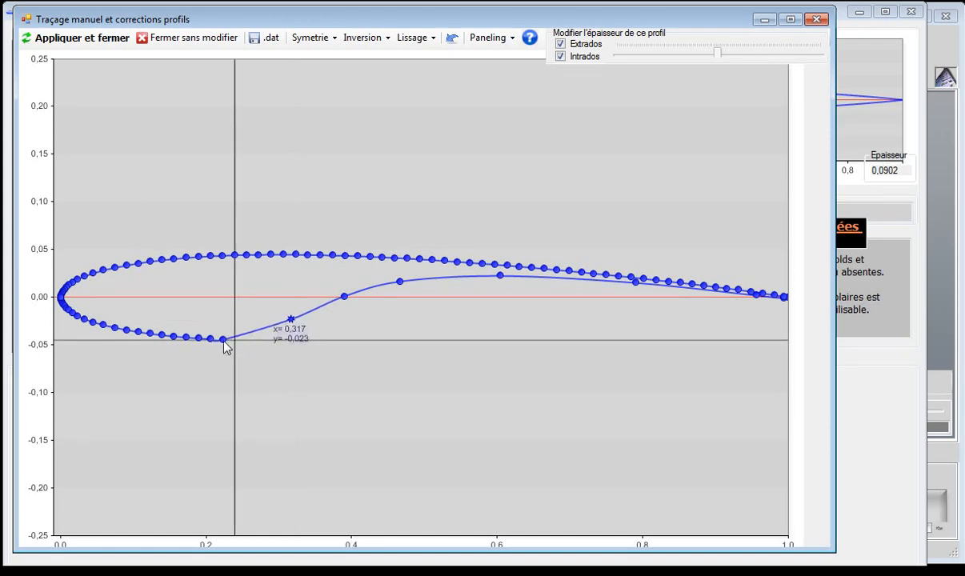
pyautogui.click(223, 340)
pyautogui.press('Delete')
pyautogui.click(210, 340)
pyautogui.press('Delete')
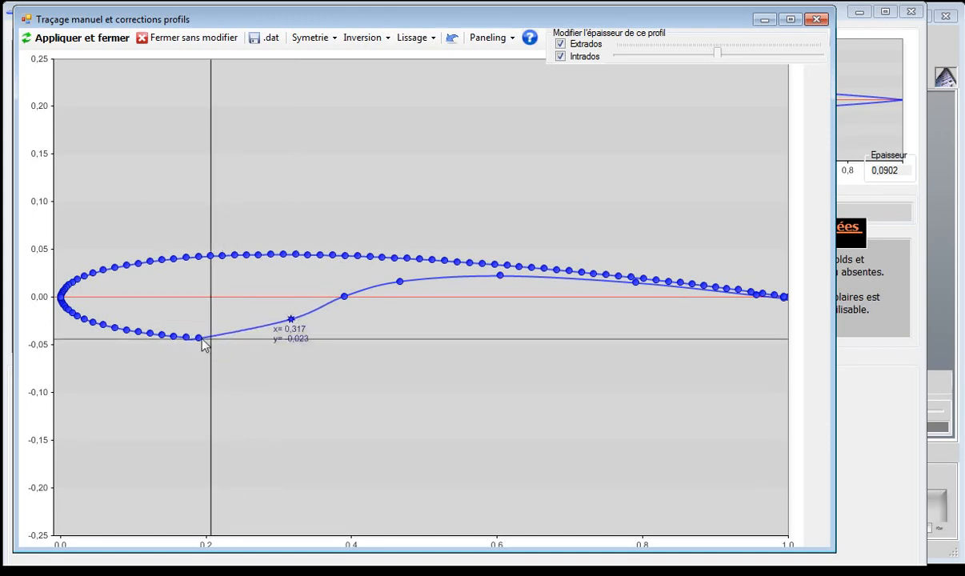
# - Smooth the lower surface by moving its points to about (0.228, -0.039), (0.312, -0.022), (0.385, 0.004) and (0.464, 0.019)
pyautogui.moveTo(200, 340); pyautogui.dragTo(227, 335)
pyautogui.moveTo(288, 321); pyautogui.dragTo(288, 319)
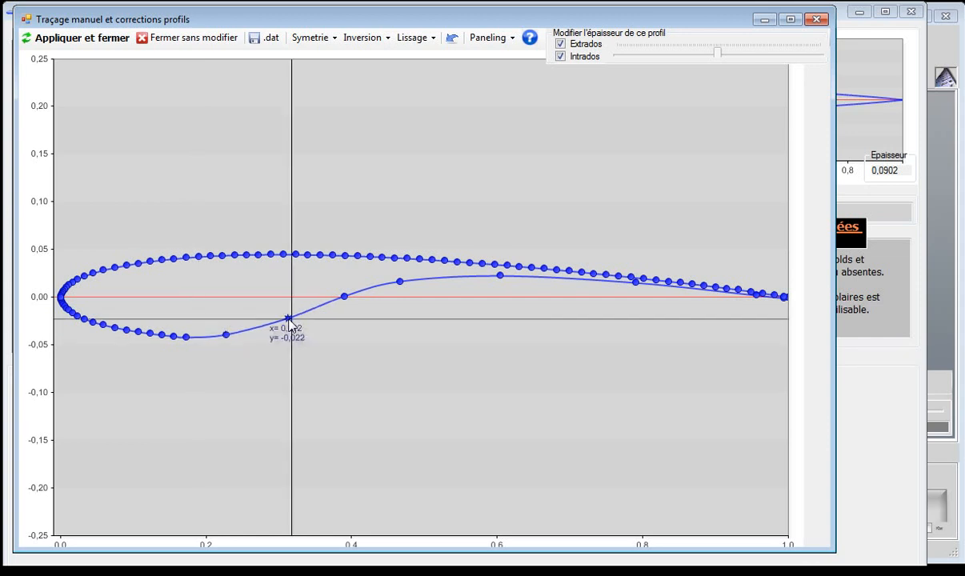
pyautogui.moveTo(347, 299); pyautogui.dragTo(340, 293)
pyautogui.click(400, 282)
pyautogui.moveTo(400, 281); pyautogui.dragTo(399, 279)
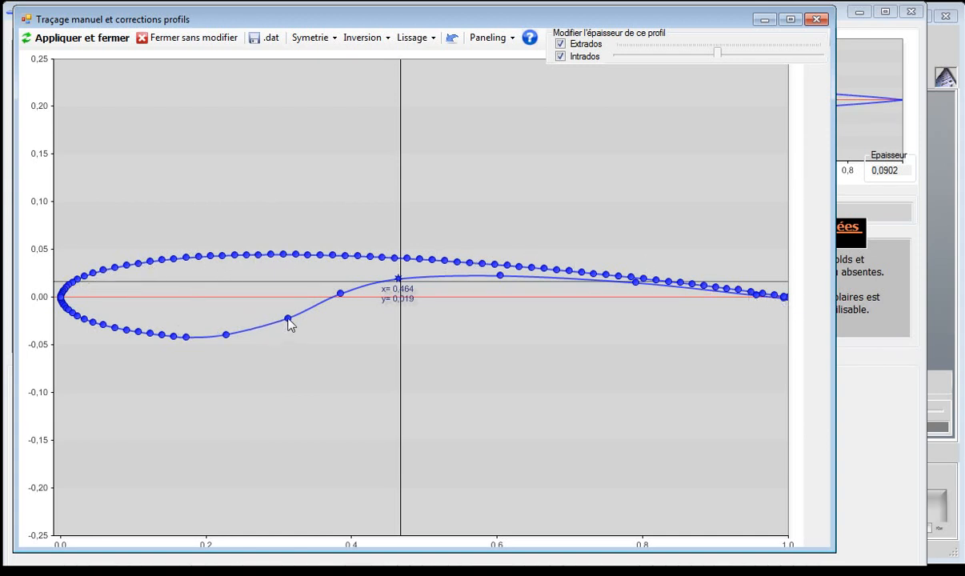
# - Steepen the lower surface's rise between x 0.2 and 0.45, placing its last two points at about (0.370, 0.014) and (0.451, 0.026)
pyautogui.moveTo(288, 318); pyautogui.dragTo(285, 308)
pyautogui.moveTo(226, 335); pyautogui.dragTo(190, 338)
pyautogui.moveTo(285, 314); pyautogui.dragTo(286, 311)
pyautogui.moveTo(340, 294); pyautogui.dragTo(331, 285)
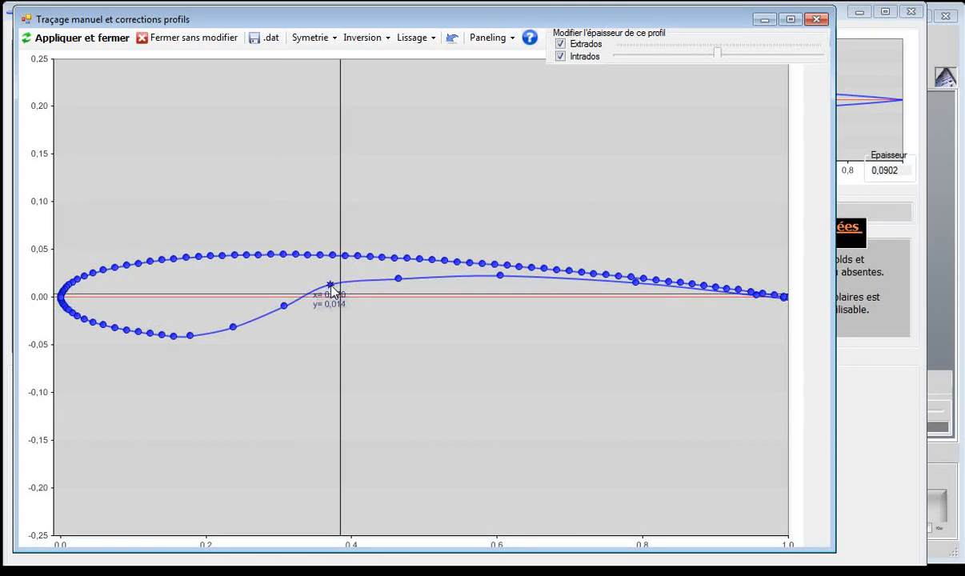
pyautogui.moveTo(397, 278); pyautogui.dragTo(389, 273)
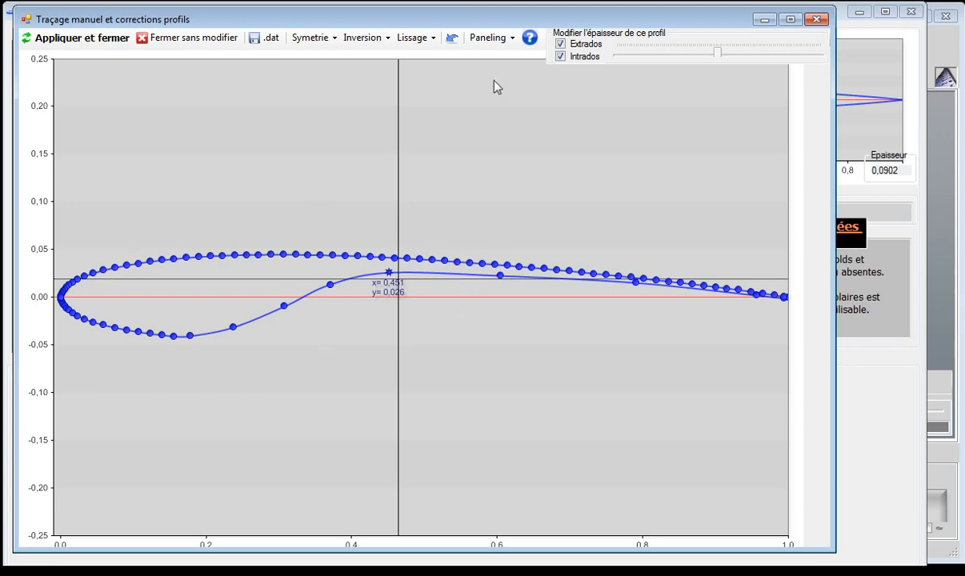
# - Run the paneling to redistribute the profile points, and apply the reshaped profile
pyautogui.click(490, 39)
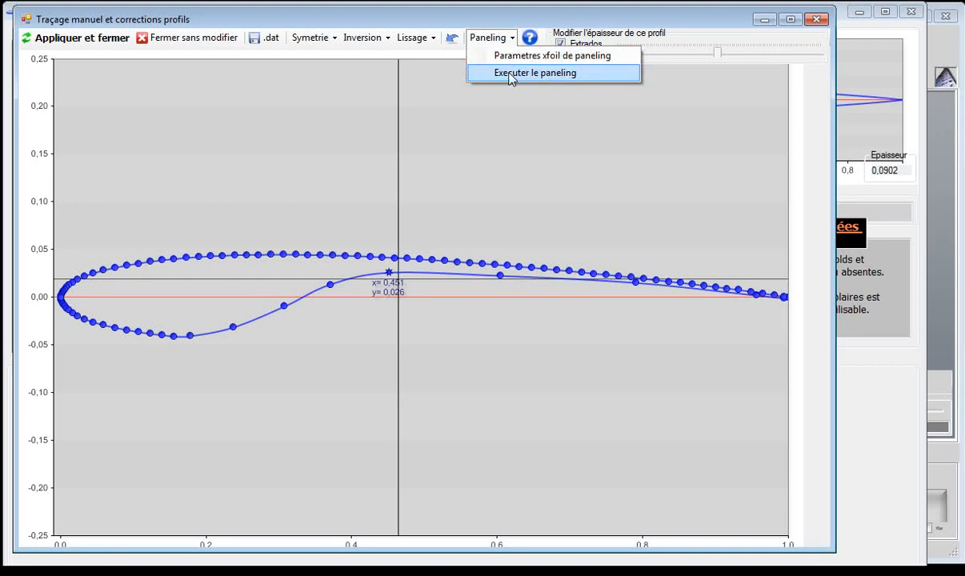
pyautogui.click(512, 75)
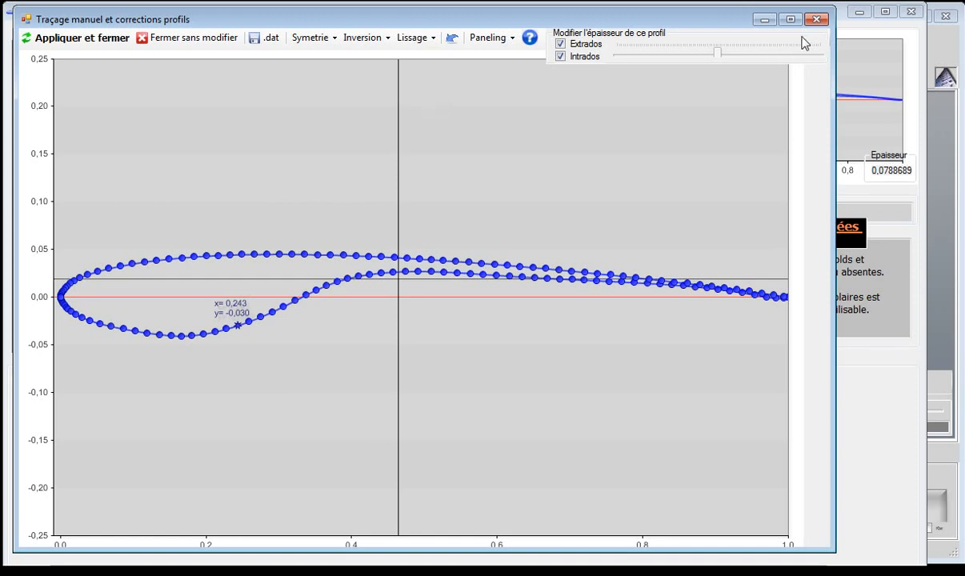
pyautogui.click(76, 37)
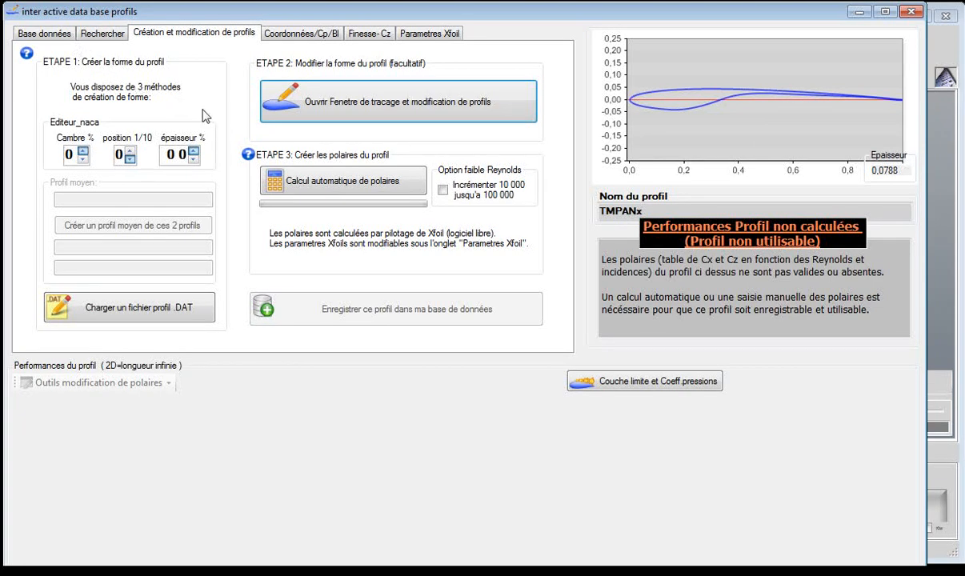
# - Start the automatic polar calculation for the reshaped profile and name it aile_voile2
pyautogui.click(344, 189)
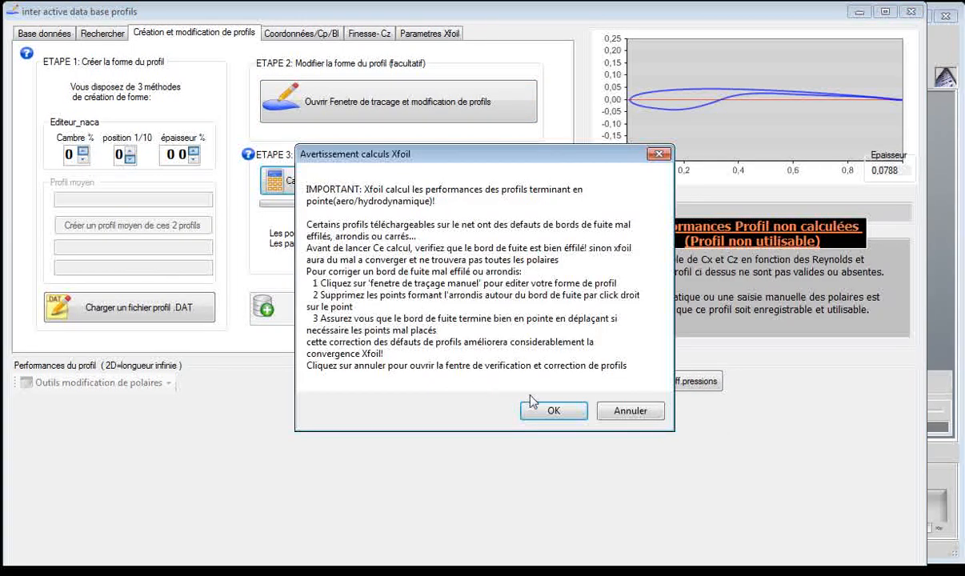
pyautogui.click(552, 412)
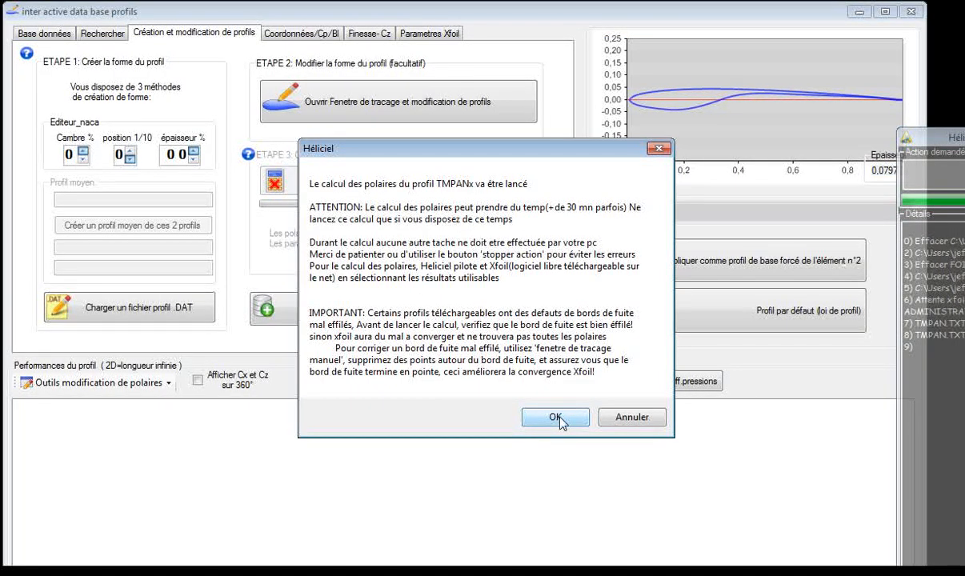
pyautogui.click(558, 418)
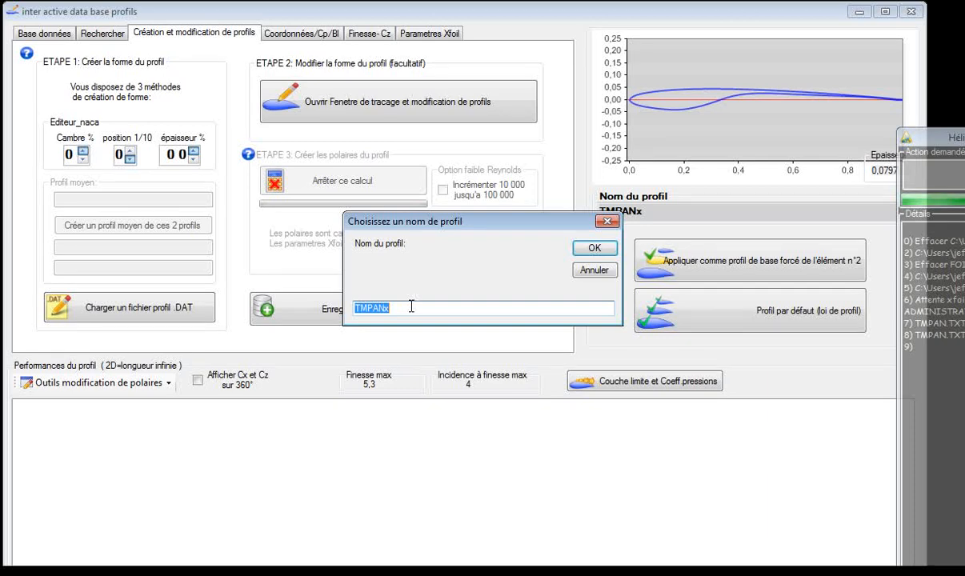
pyautogui.write('aile')
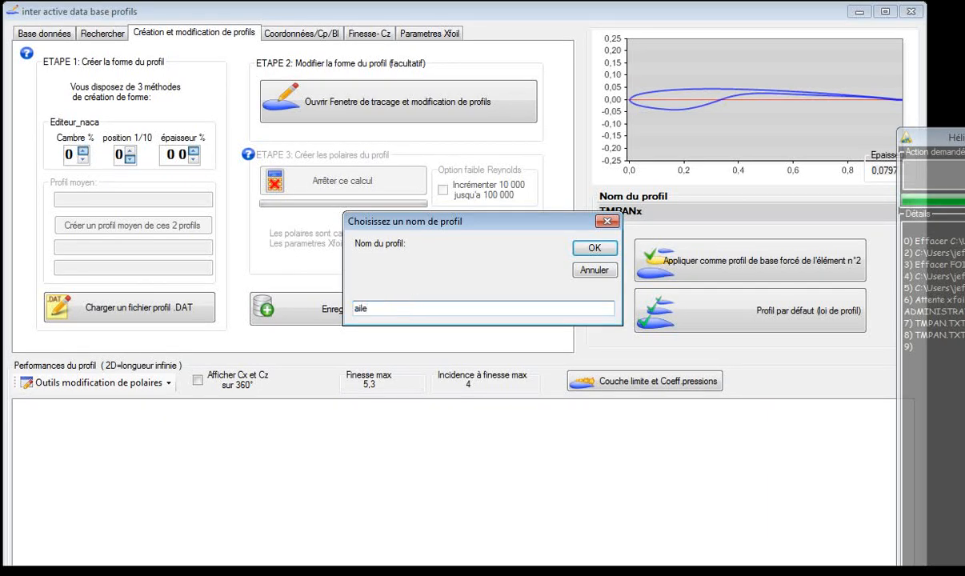
pyautogui.write('_voile2')
pyautogui.click(595, 248)
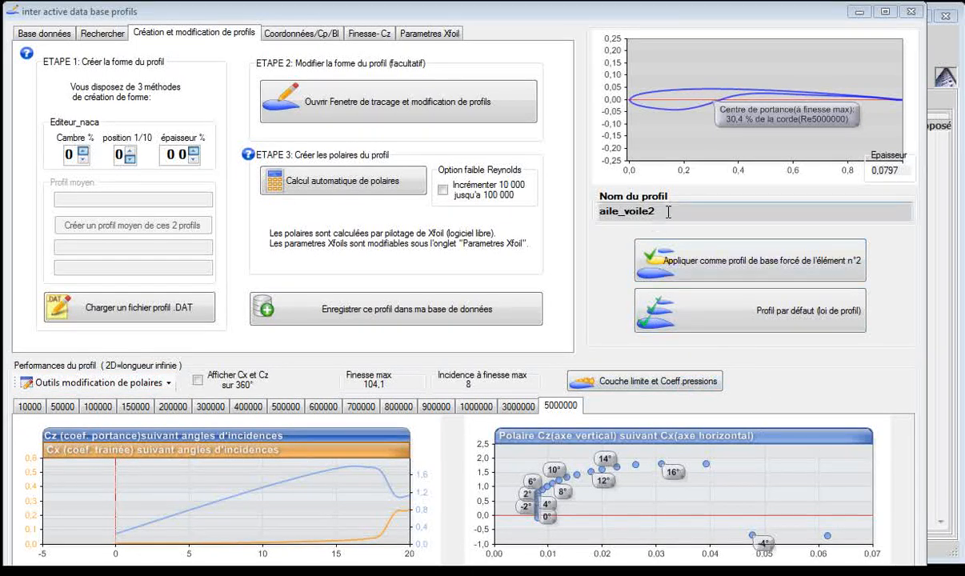
# - Examine the lift and drag polars of aile_voile2 at several Reynolds numbers, including 700000, 5000000 and 150000
pyautogui.moveTo(659, 211); pyautogui.dragTo(583, 211)
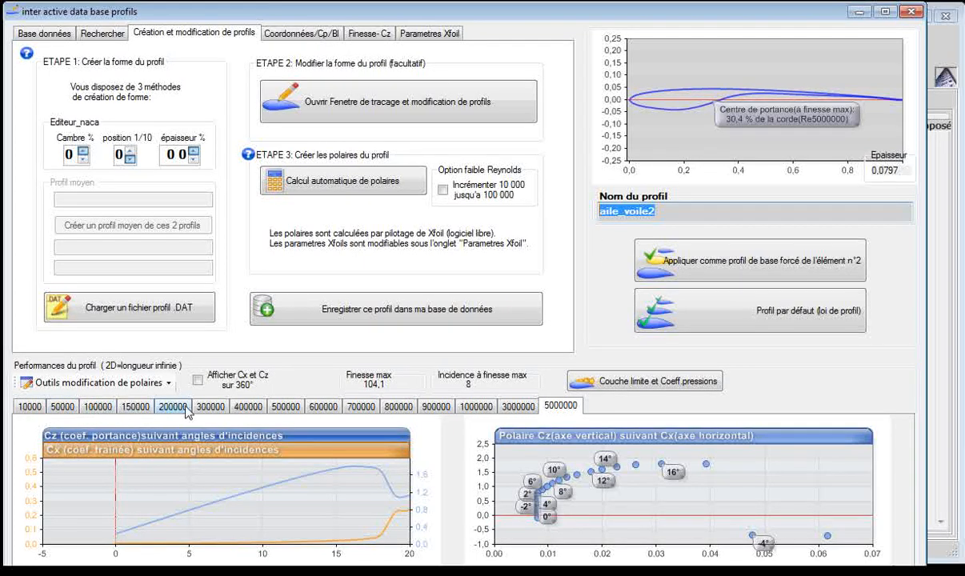
pyautogui.click(285, 407)
pyautogui.click(323, 406)
pyautogui.click(360, 406)
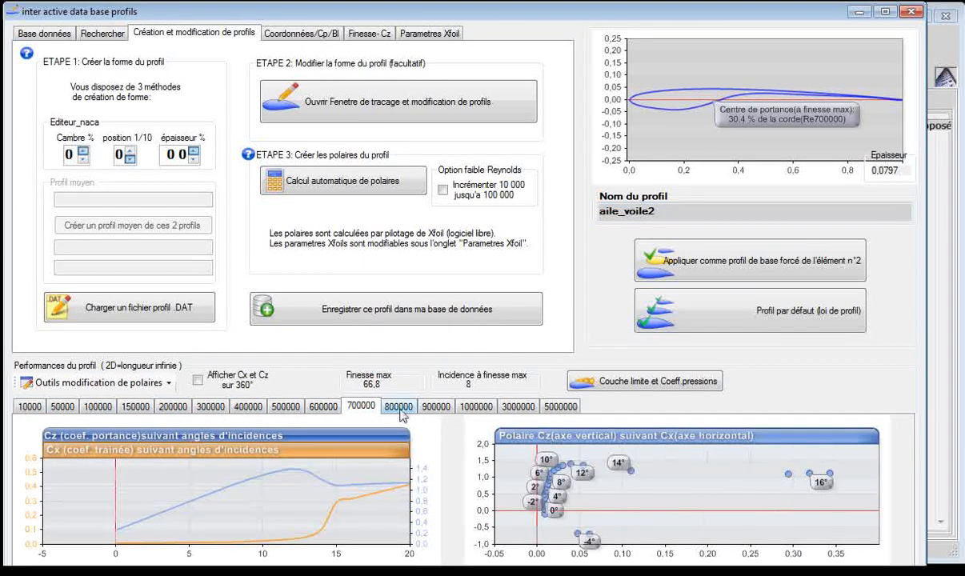
pyautogui.click(435, 408)
pyautogui.click(472, 408)
pyautogui.click(530, 409)
pyautogui.click(566, 409)
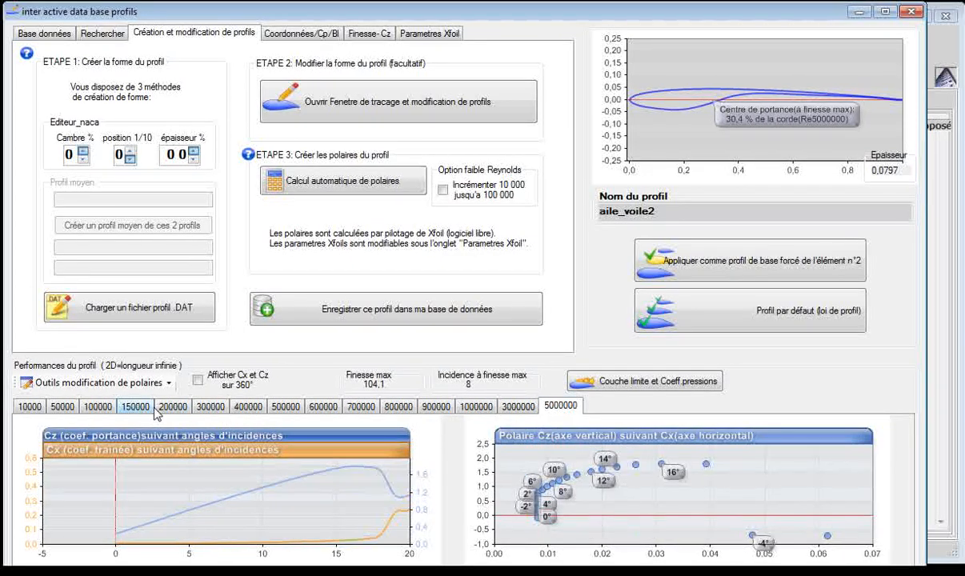
pyautogui.click(150, 407)
# - Check the coordinates and database entries of aile_voile2, and select it in the alphabetical profile list
pyautogui.click(283, 34)
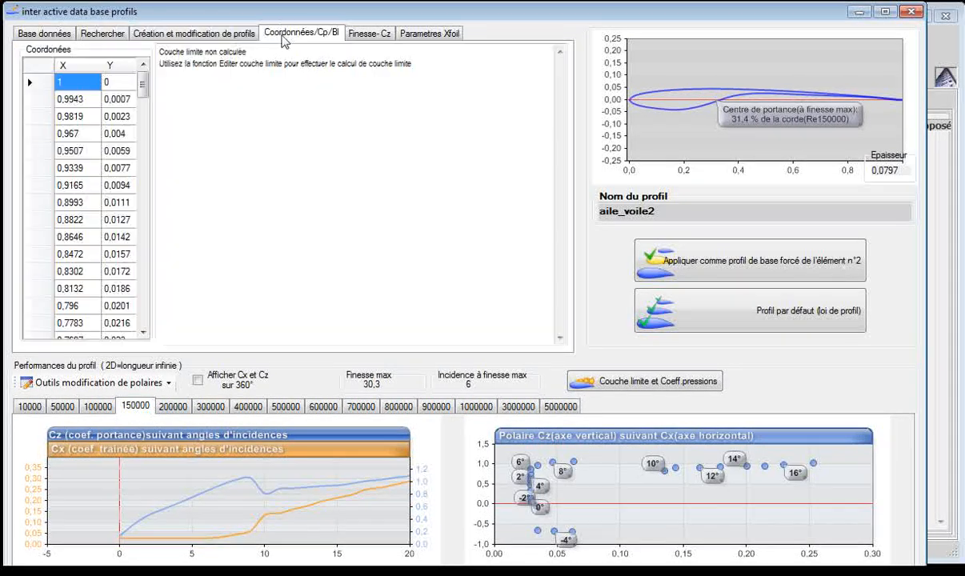
pyautogui.click(56, 34)
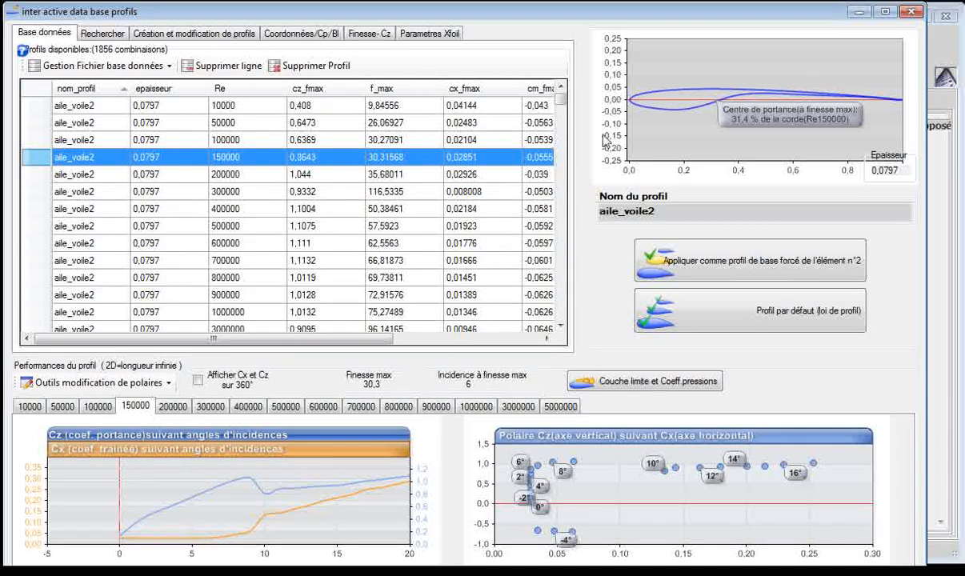
pyautogui.moveTo(561, 100)
pyautogui.mouseDown()
pyautogui.moveTo(562, 110)
pyautogui.moveTo(562, 97)
pyautogui.mouseUp()
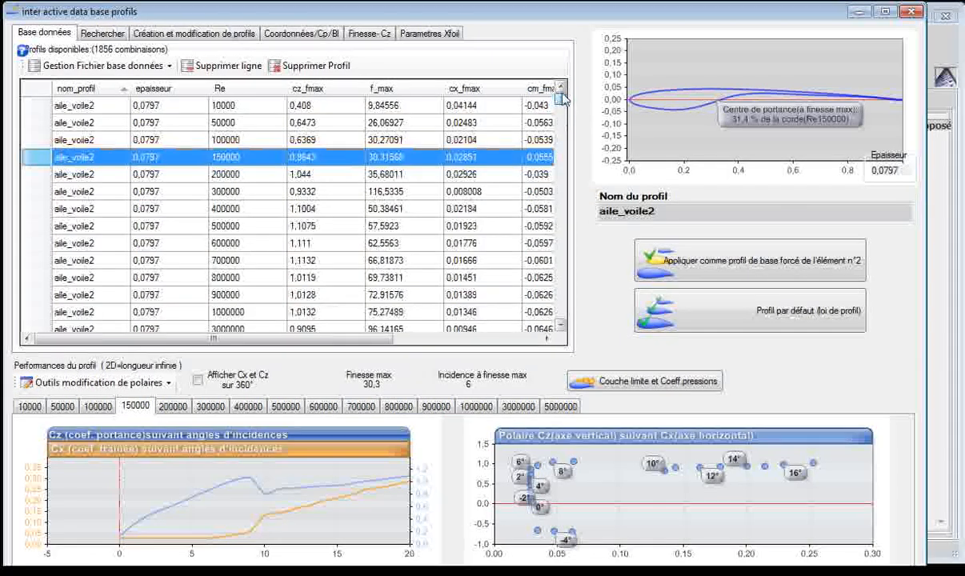
pyautogui.click(104, 33)
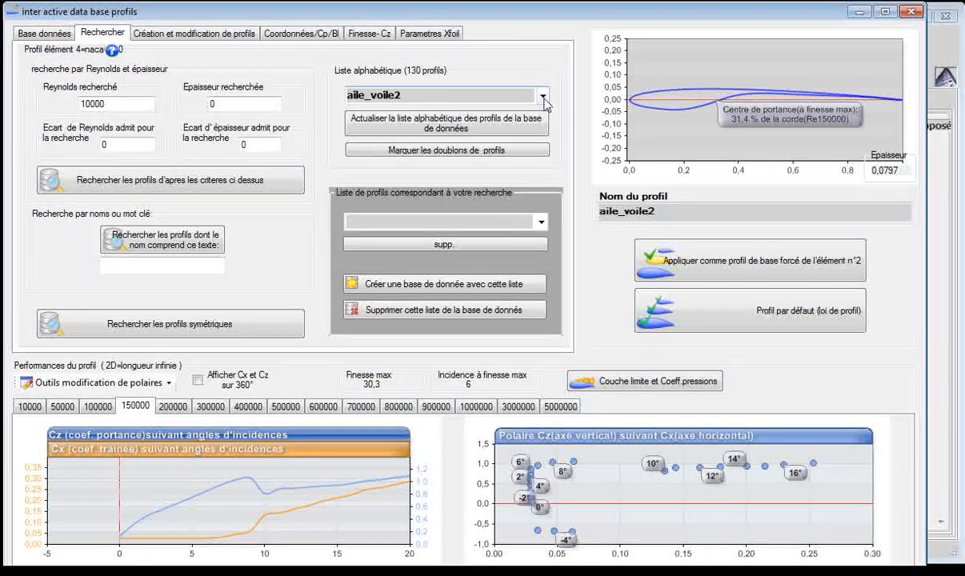
pyautogui.click(543, 95)
pyautogui.moveTo(545, 134)
pyautogui.mouseDown()
pyautogui.moveTo(539, 474)
pyautogui.moveTo(541, 122)
pyautogui.mouseUp()
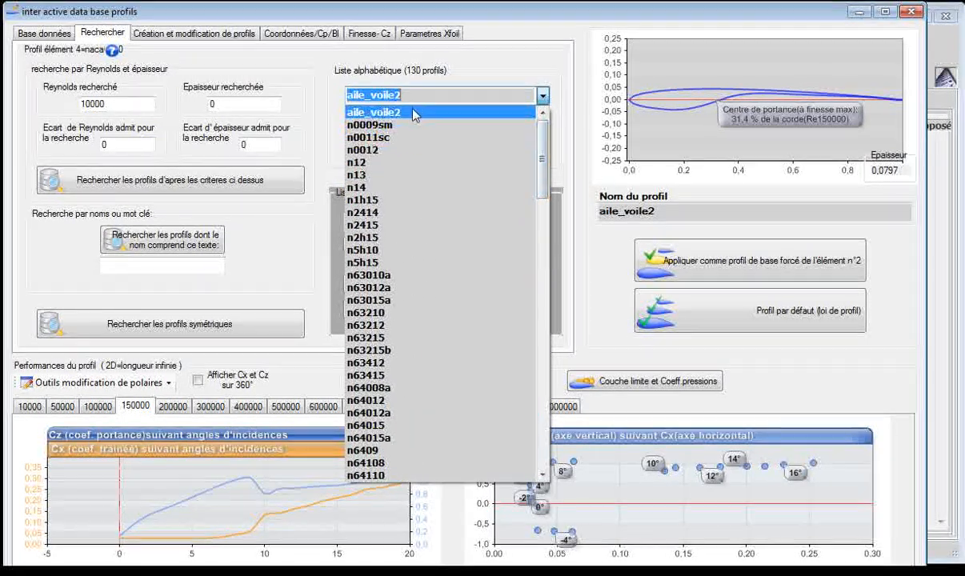
pyautogui.click(390, 112)
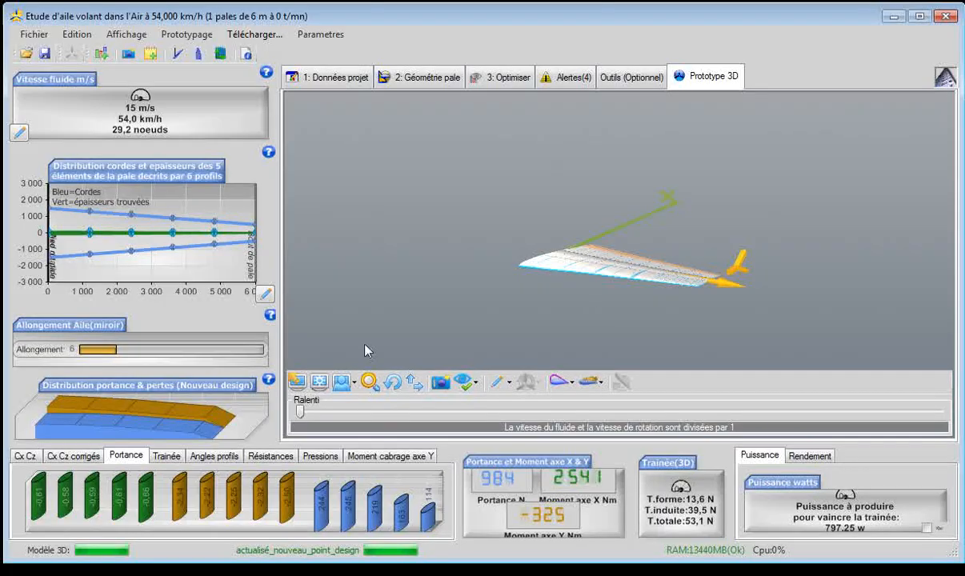
# - Display the average element lifts and average profile drags on the 3D wing prototype and inspect them
pyautogui.click(396, 384)
pyautogui.moveTo(592, 340)
pyautogui.mouseDown()
pyautogui.moveTo(564, 301)
pyautogui.moveTo(513, 177)
pyautogui.moveTo(540, 240)
pyautogui.moveTo(612, 284)
pyautogui.moveTo(460, 236)
pyautogui.moveTo(383, 228)
pyautogui.moveTo(417, 242)
pyautogui.moveTo(350, 253)
pyautogui.moveTo(271, 235)
pyautogui.moveTo(534, 292)
pyautogui.moveTo(592, 324)
pyautogui.moveTo(576, 314)
pyautogui.mouseUp()
pyautogui.scroll(5, 573, 310)
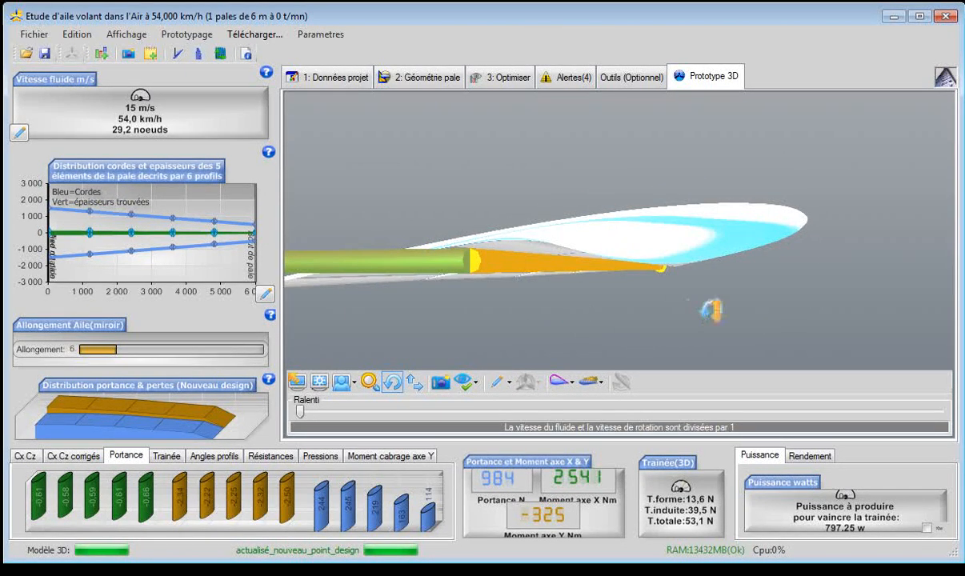
pyautogui.moveTo(712, 310)
pyautogui.mouseDown()
pyautogui.moveTo(706, 334)
pyautogui.moveTo(654, 352)
pyautogui.moveTo(420, 288)
pyautogui.moveTo(383, 288)
pyautogui.mouseUp()
pyautogui.scroll(-5, 685, 334)
pyautogui.scroll(2, 685, 334)
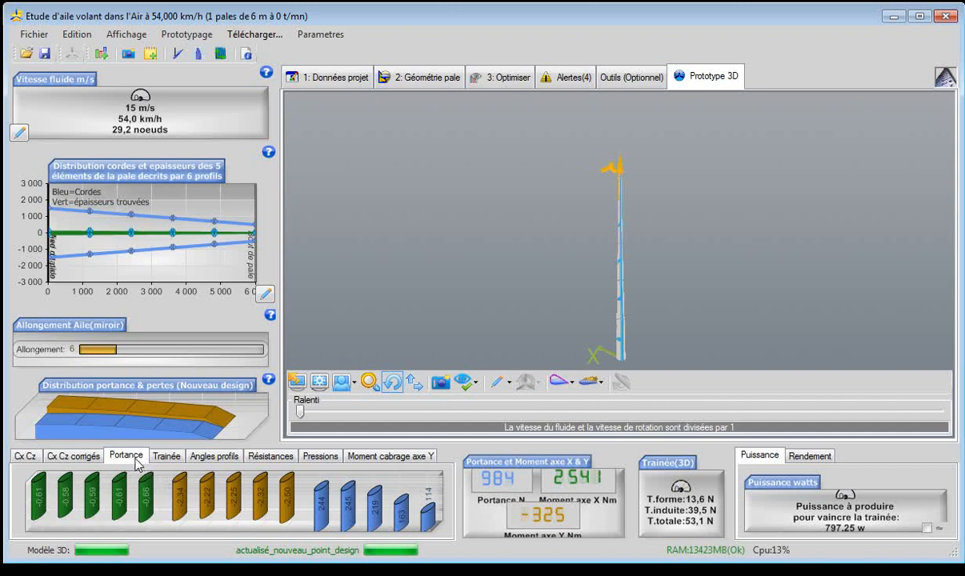
pyautogui.click(467, 386)
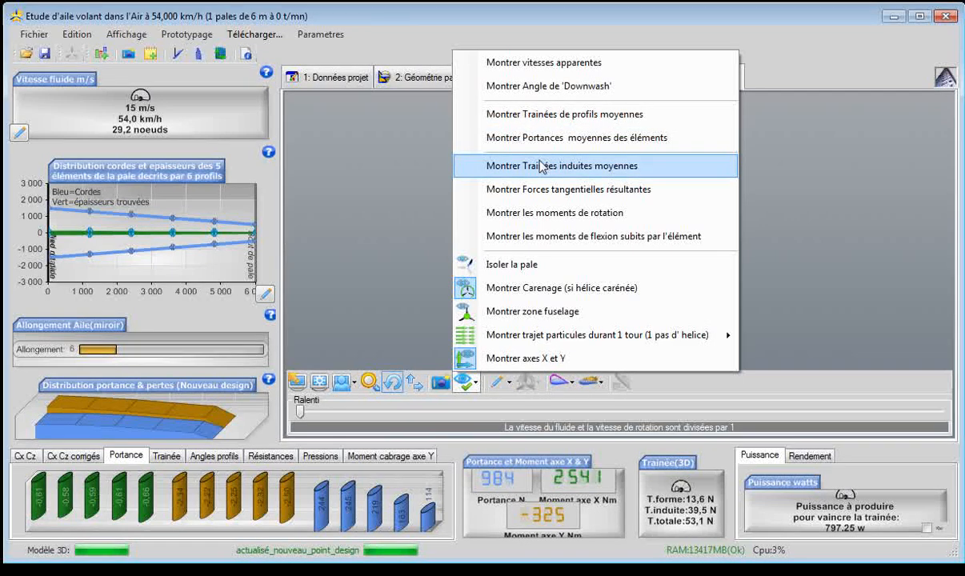
pyautogui.click(547, 138)
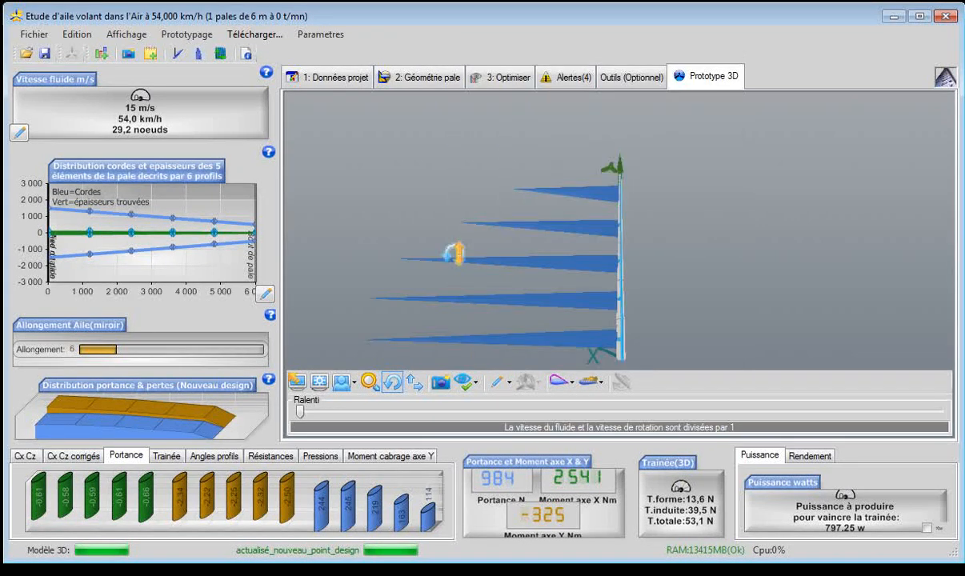
pyautogui.click(465, 387)
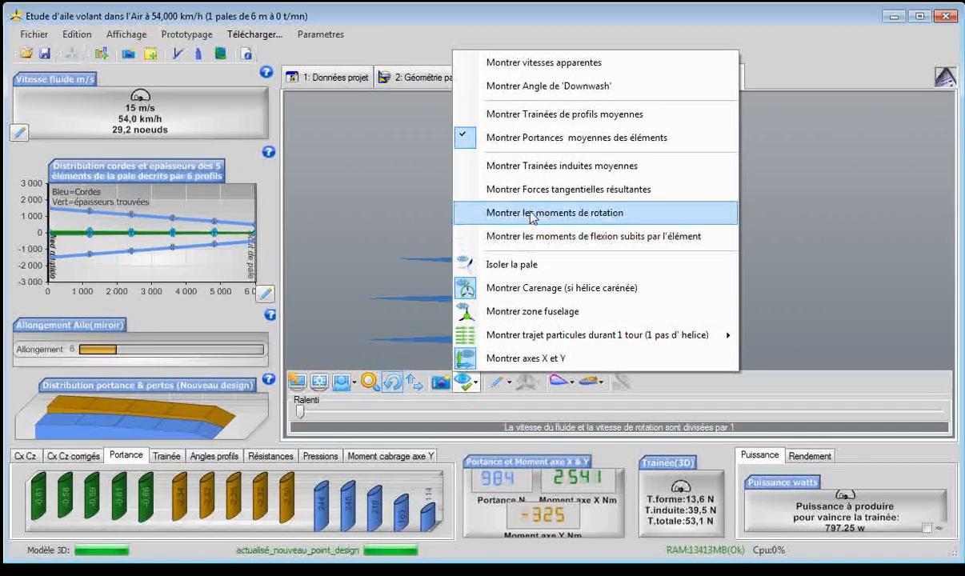
pyautogui.click(523, 113)
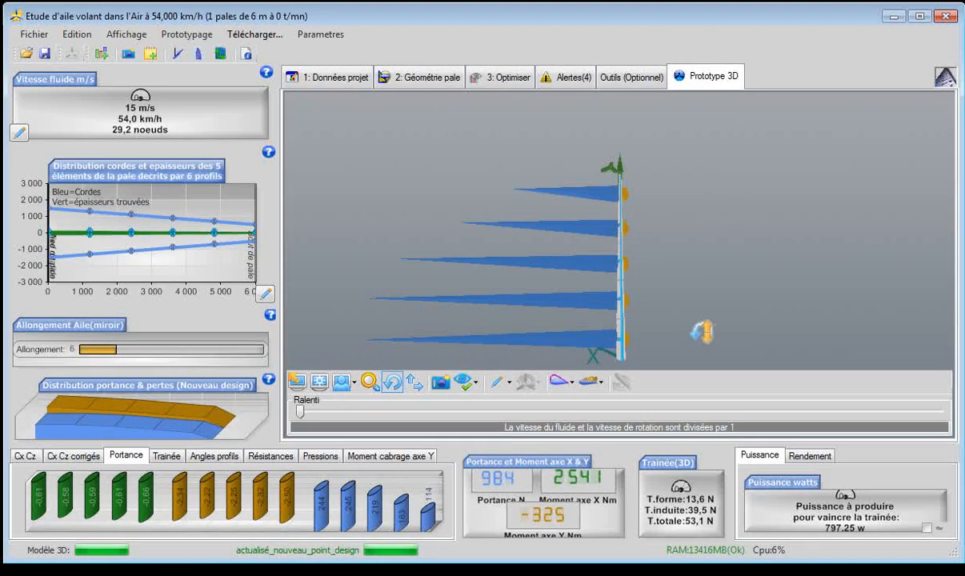
pyautogui.moveTo(701, 330); pyautogui.dragTo(559, 332)
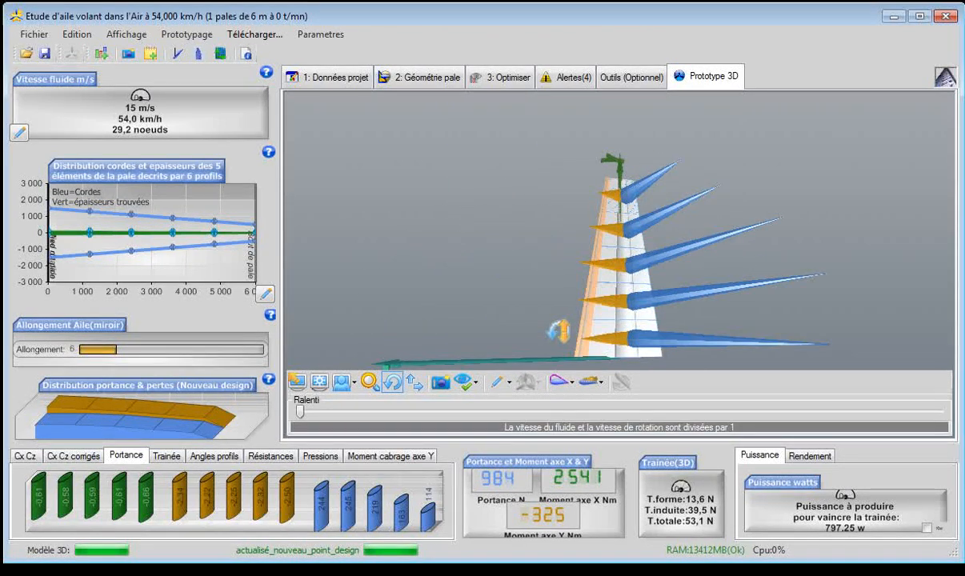
pyautogui.scroll(-3, 558, 331)
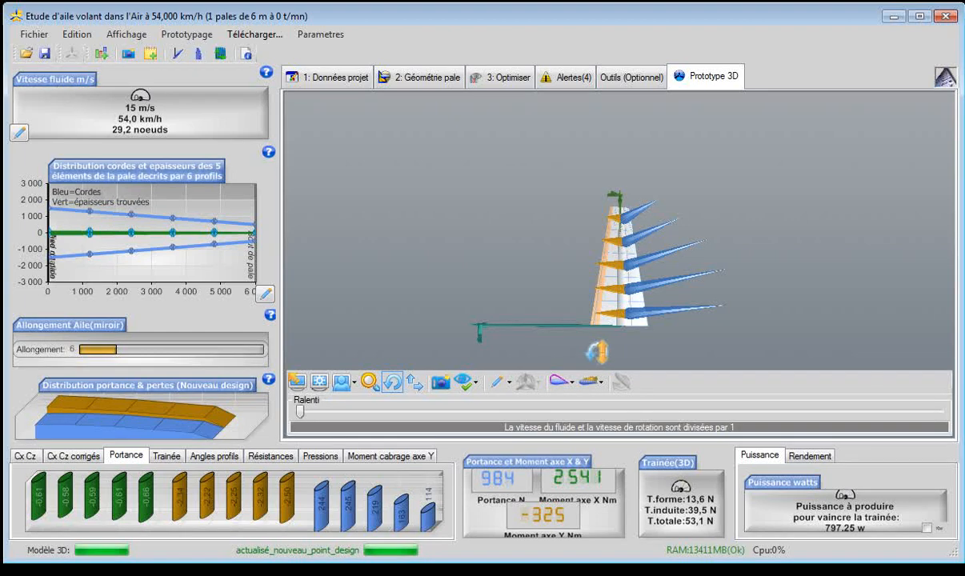
# - Inspect the wing's force arrows from several sides and hide the average element lifts on the 3D prototype
pyautogui.moveTo(597, 352); pyautogui.dragTo(678, 335)
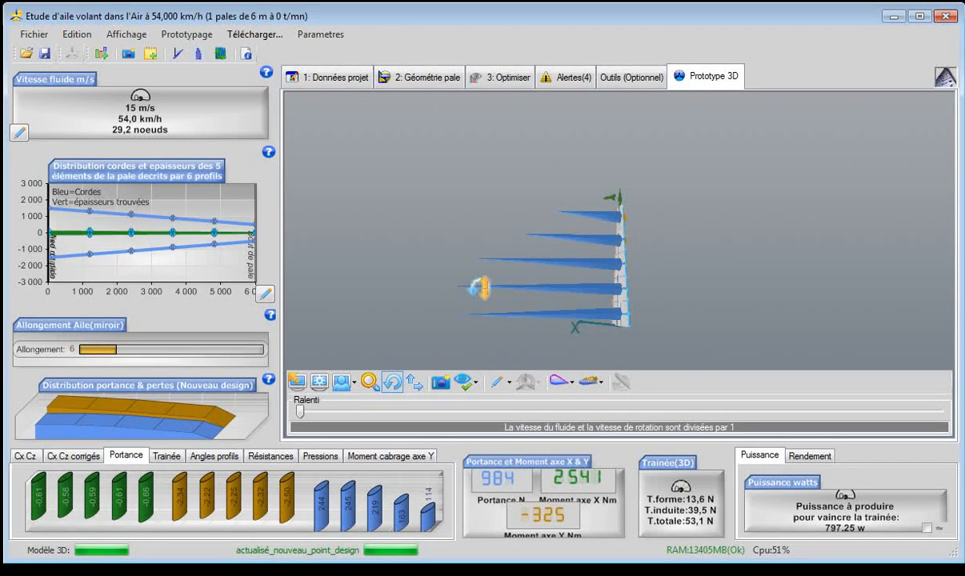
pyautogui.moveTo(450, 272); pyautogui.dragTo(621, 259)
pyautogui.scroll(-3, 467, 208)
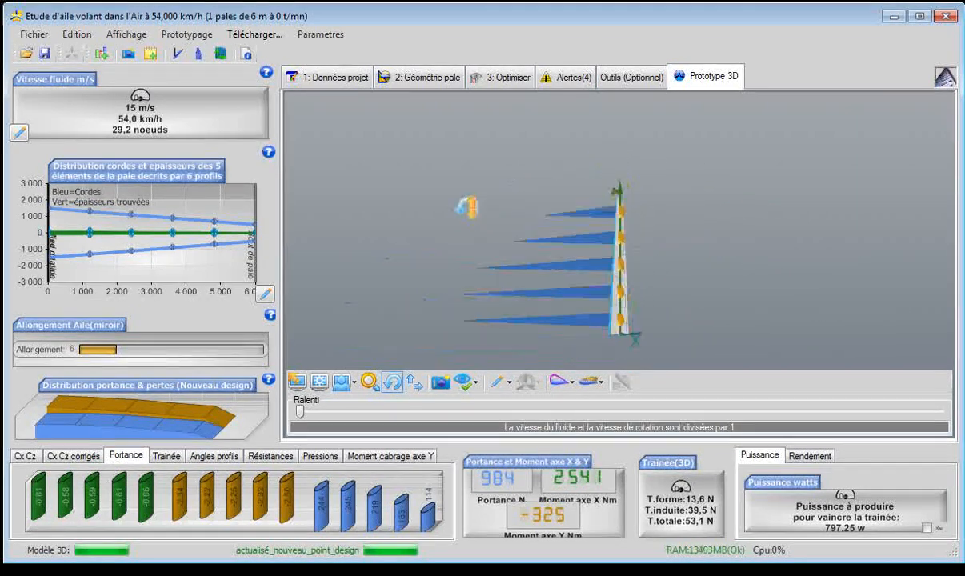
pyautogui.click(466, 384)
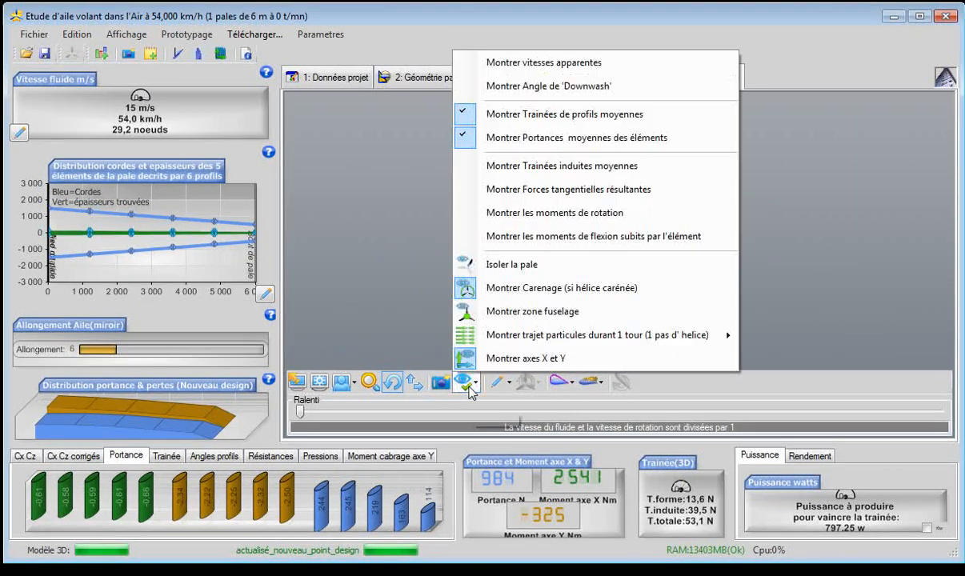
pyautogui.click(522, 139)
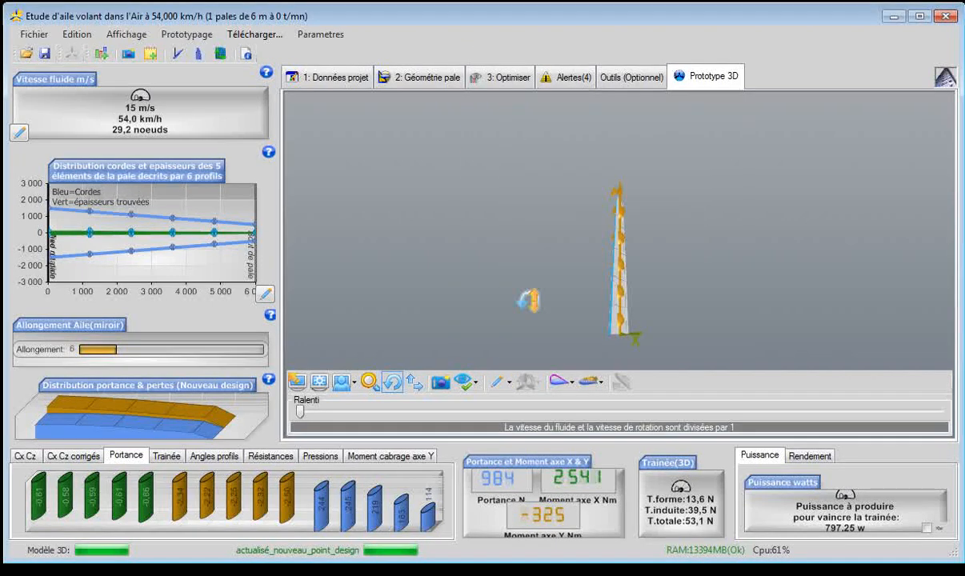
# - Show the rotation moments on the 3D wing prototype and examine their distribution along the span from several angles
pyautogui.click(475, 387)
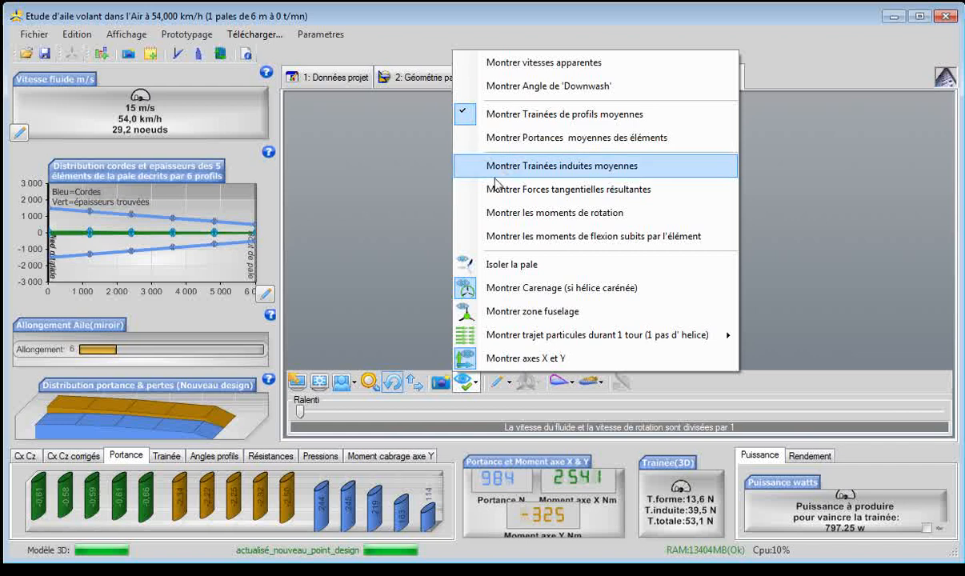
pyautogui.click(547, 214)
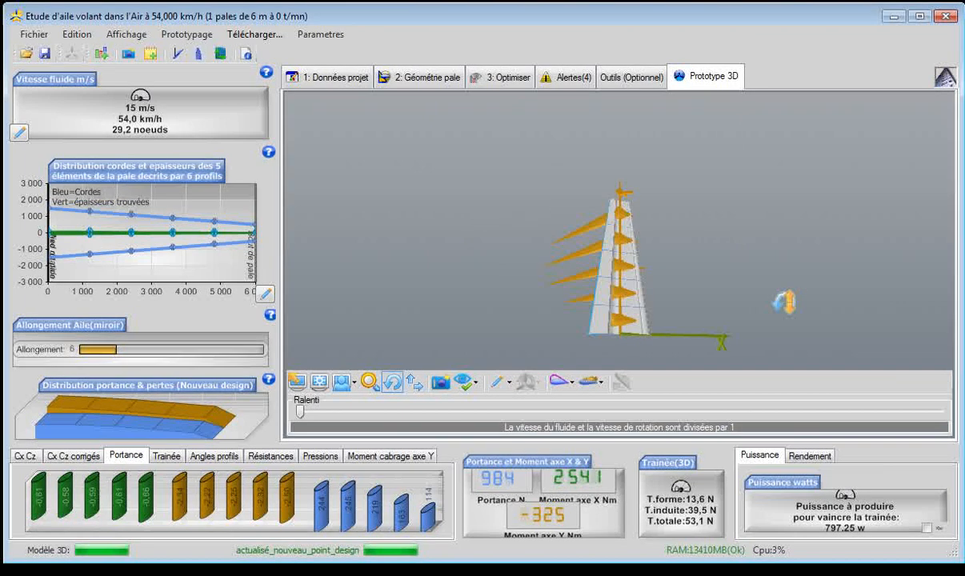
pyautogui.moveTo(784, 302); pyautogui.dragTo(529, 352)
pyautogui.scroll(3, 532, 346)
pyautogui.moveTo(713, 339); pyautogui.dragTo(652, 327)
pyautogui.scroll(-3, 725, 344)
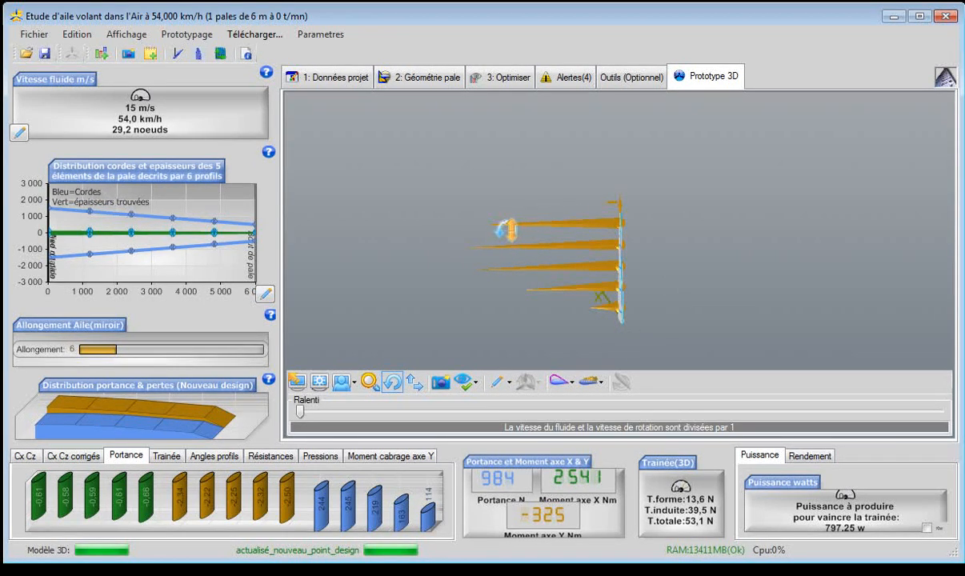
pyautogui.moveTo(573, 330)
pyautogui.mouseDown()
pyautogui.moveTo(504, 323)
pyautogui.moveTo(564, 327)
pyautogui.mouseUp()
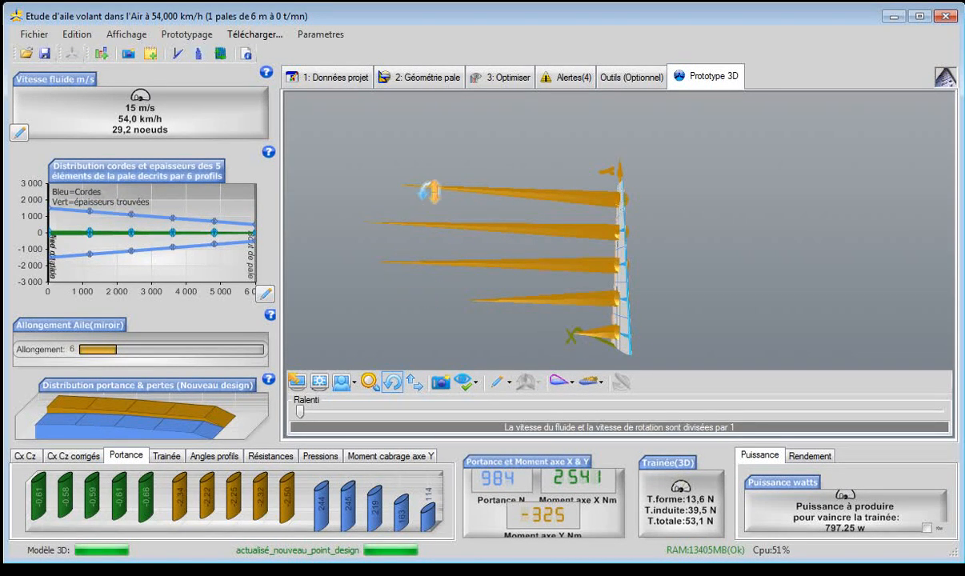
pyautogui.moveTo(610, 216); pyautogui.dragTo(362, 188)
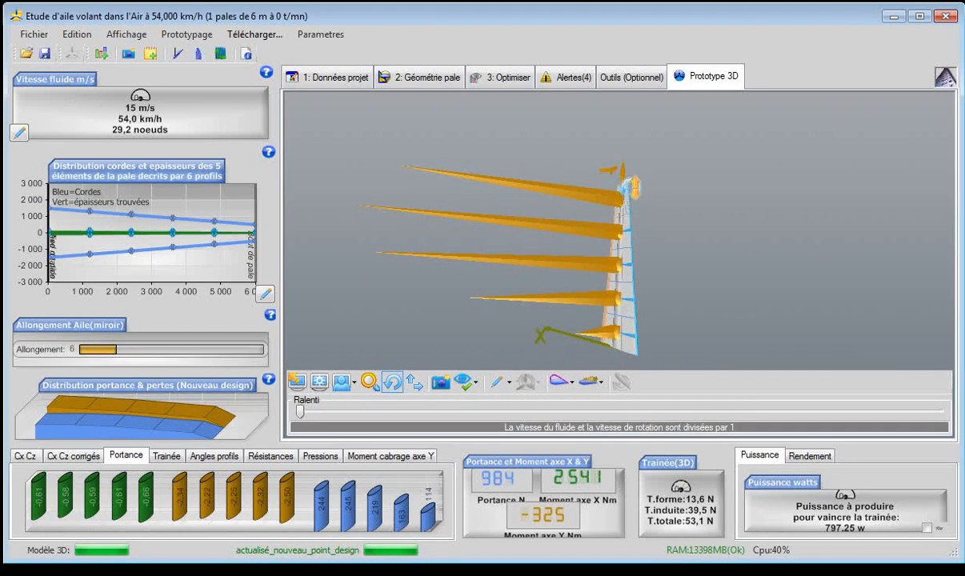
pyautogui.moveTo(684, 274); pyautogui.dragTo(660, 286)
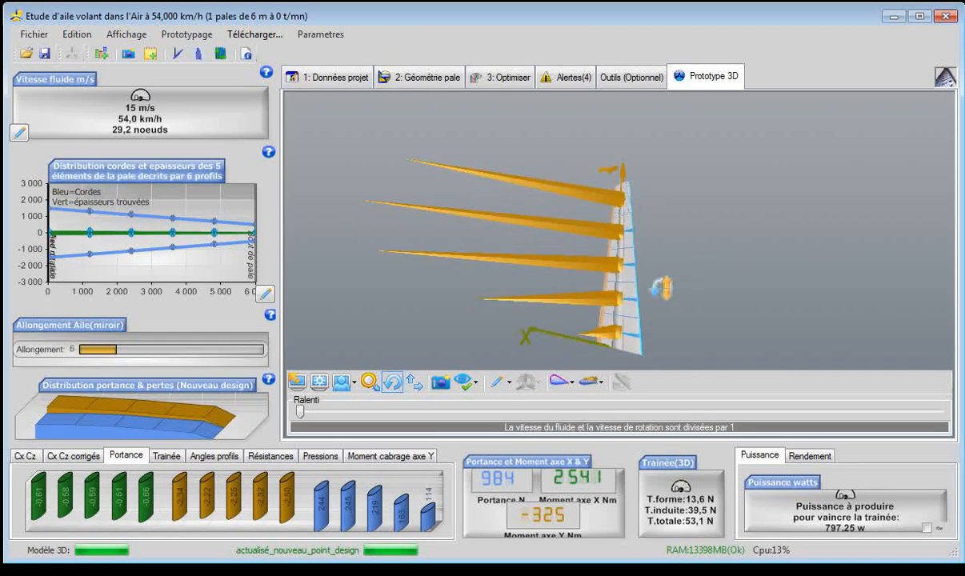
pyautogui.moveTo(664, 234); pyautogui.dragTo(796, 286)
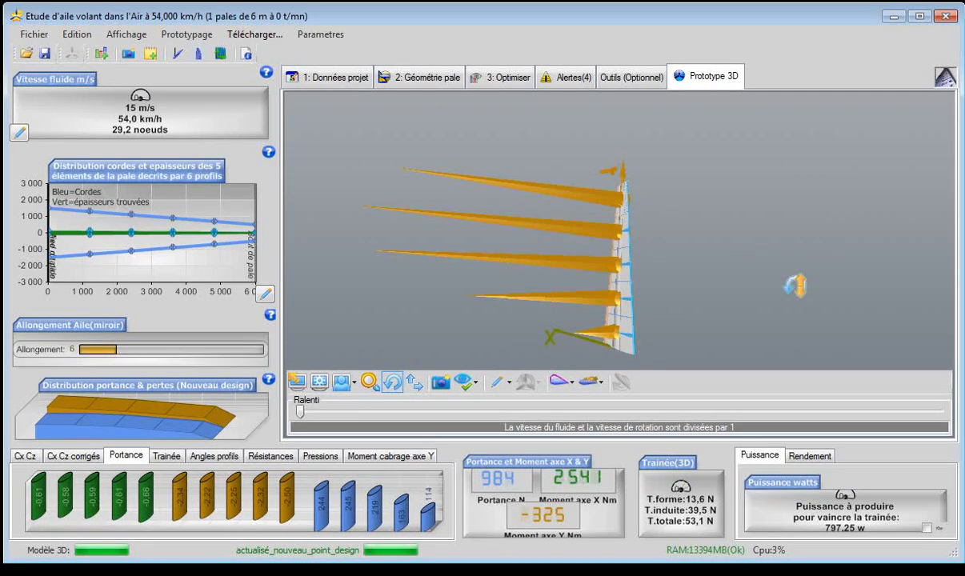
# - Examine the element pressure and drag charts, and view the wing's moment arrows along the span axis
pyautogui.click(320, 455)
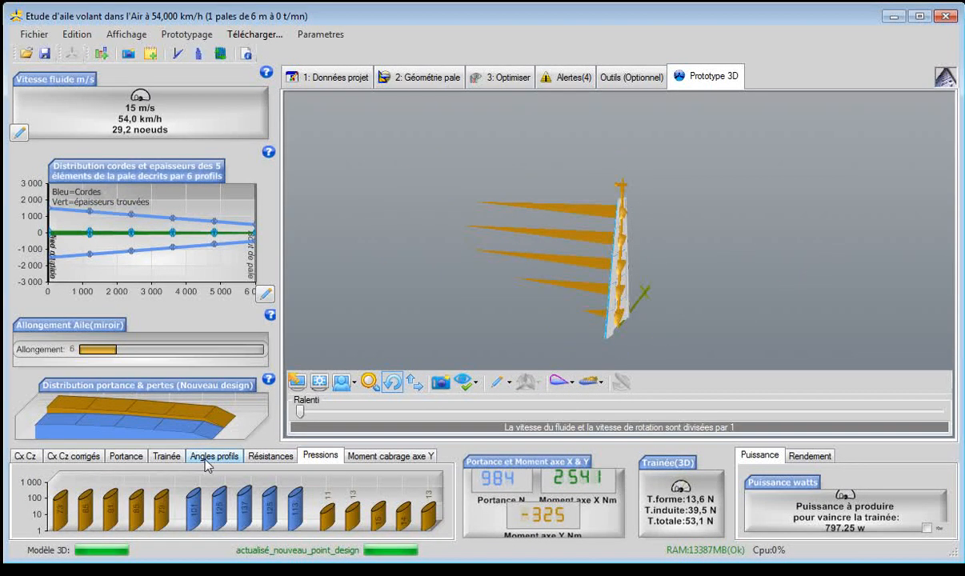
pyautogui.click(167, 456)
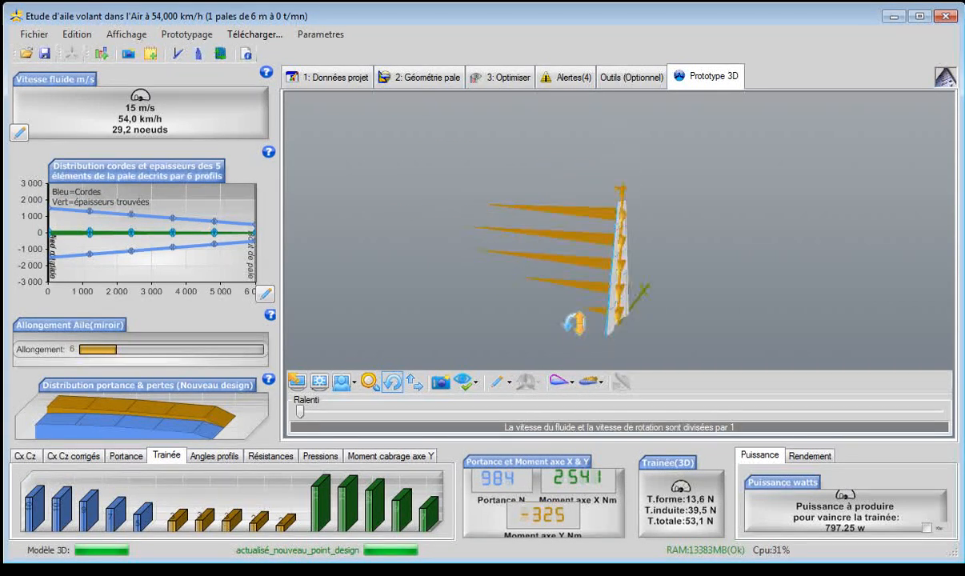
pyautogui.moveTo(624, 336); pyautogui.dragTo(651, 283)
pyautogui.moveTo(718, 323); pyautogui.dragTo(603, 352)
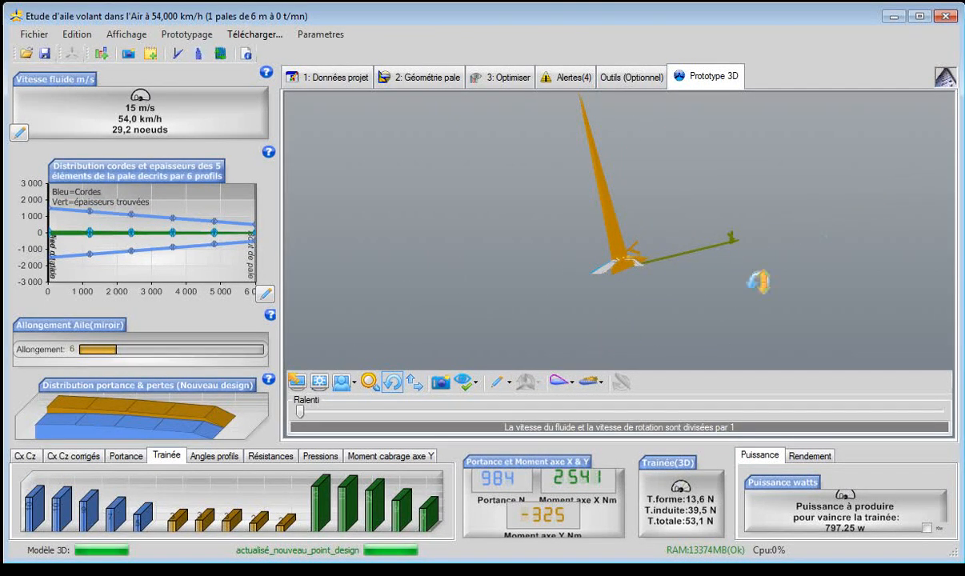
pyautogui.moveTo(758, 276); pyautogui.dragTo(681, 194)
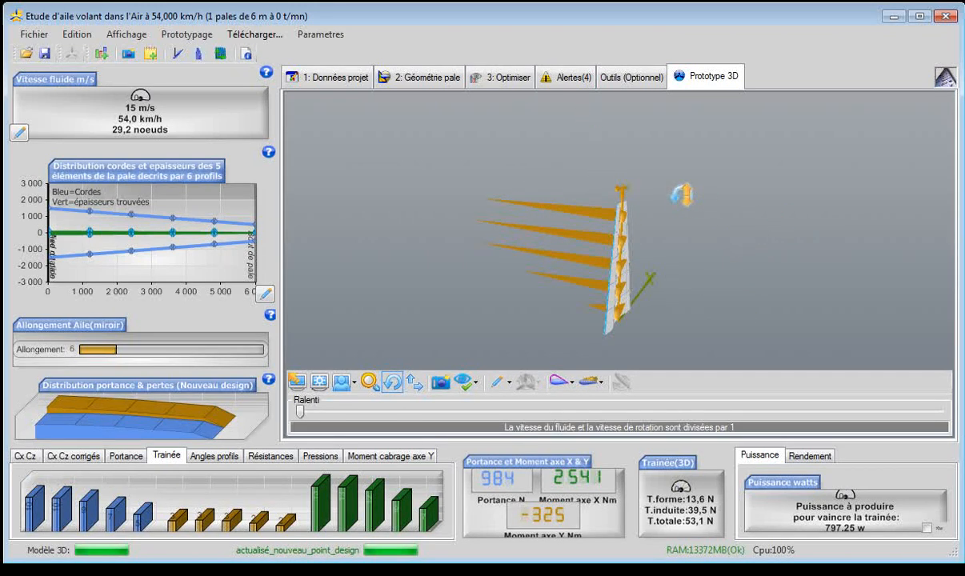
# - Display the particle trajectories over one turn around the wing and inspect them in 3D
pyautogui.click(465, 382)
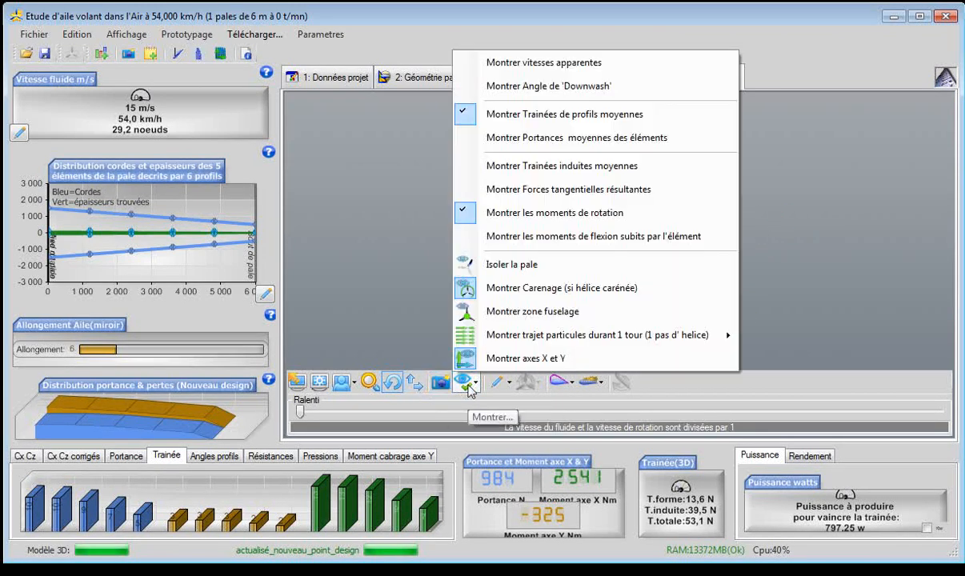
pyautogui.moveTo(494, 342)
pyautogui.click(776, 336)
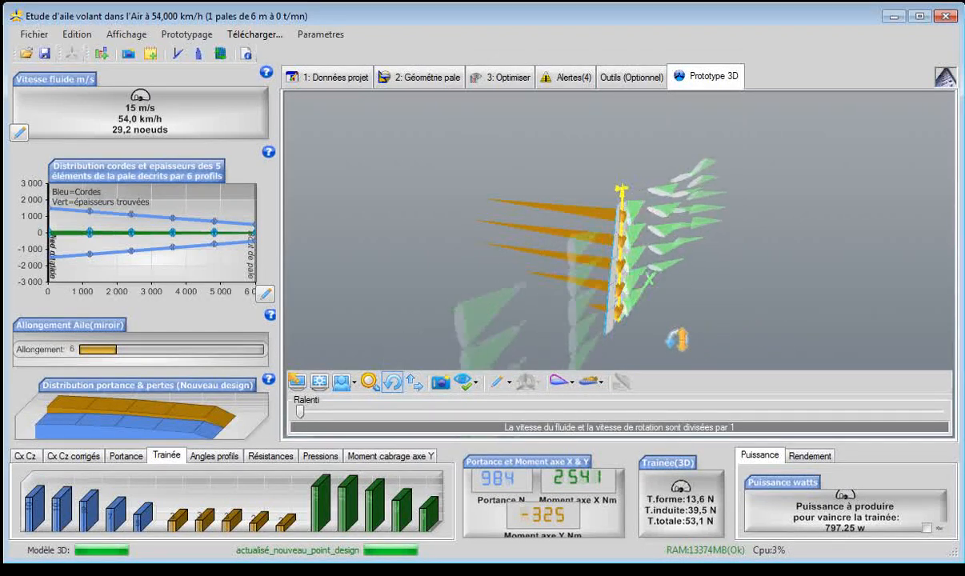
pyautogui.scroll(-5, 677, 336)
pyautogui.moveTo(677, 336); pyautogui.dragTo(629, 317)
pyautogui.scroll(5, 628, 317)
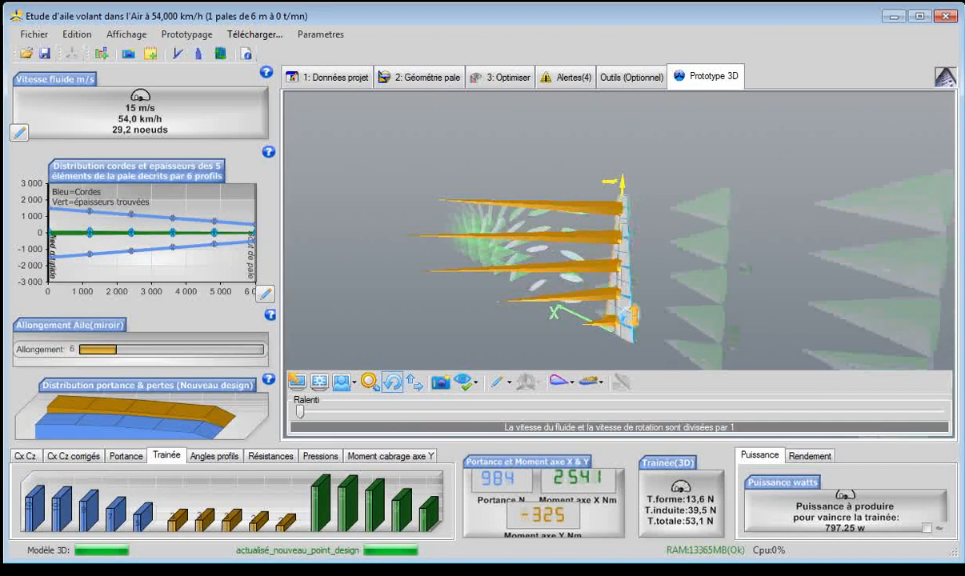
pyautogui.moveTo(752, 314); pyautogui.dragTo(702, 338)
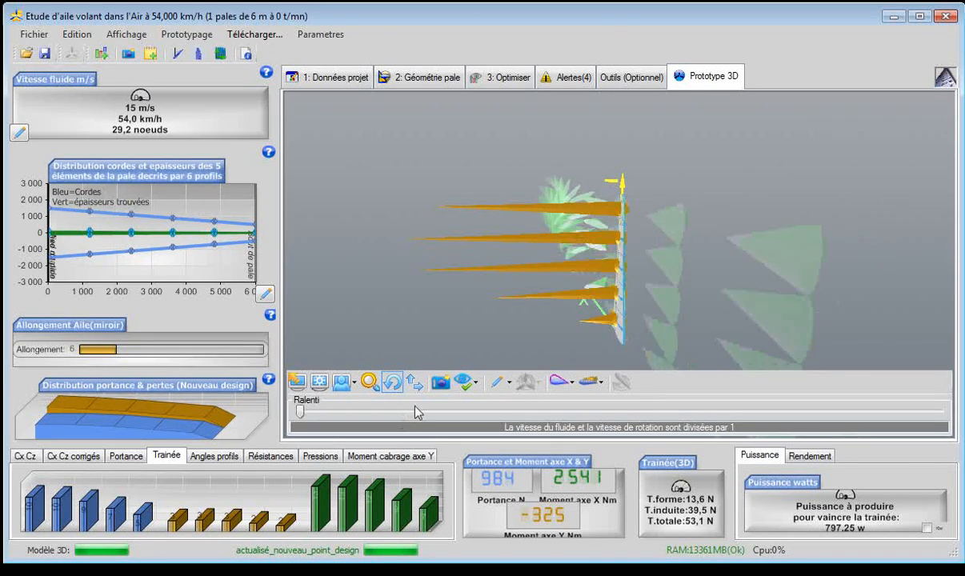
# - Hide the X and Y axes and the rotation moments, and inspect the particle flow around the wing
pyautogui.click(464, 381)
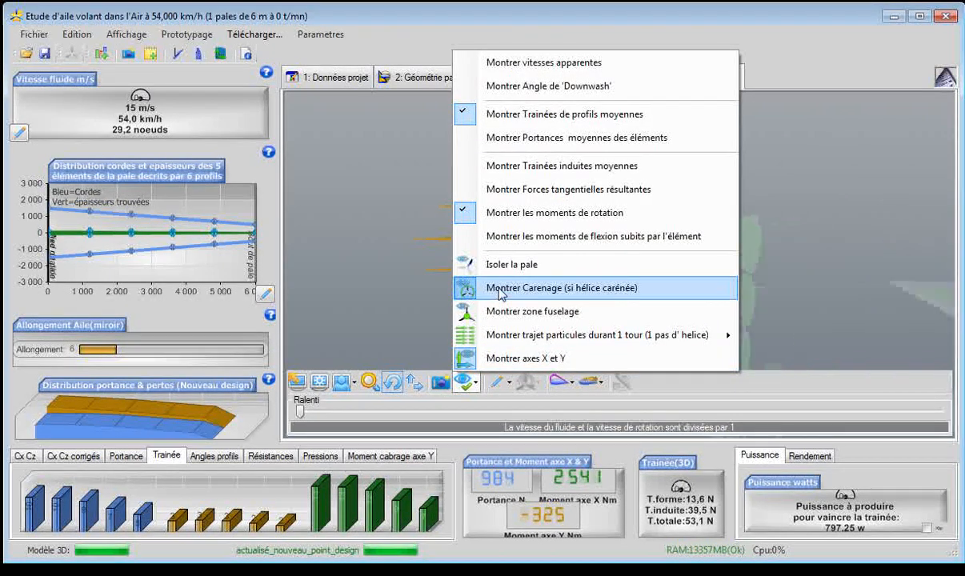
pyautogui.moveTo(509, 334)
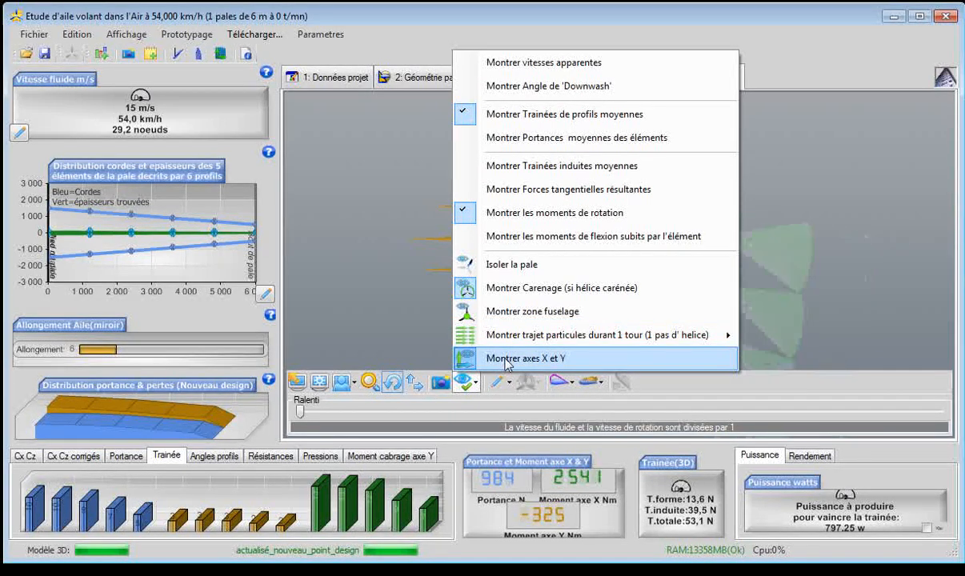
pyautogui.click(506, 360)
pyautogui.click(466, 383)
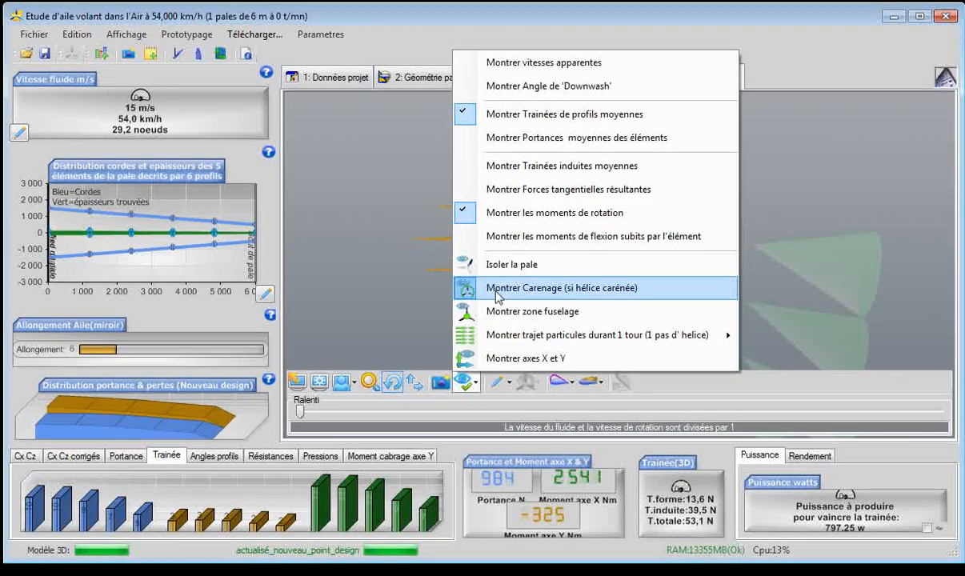
pyautogui.click(518, 215)
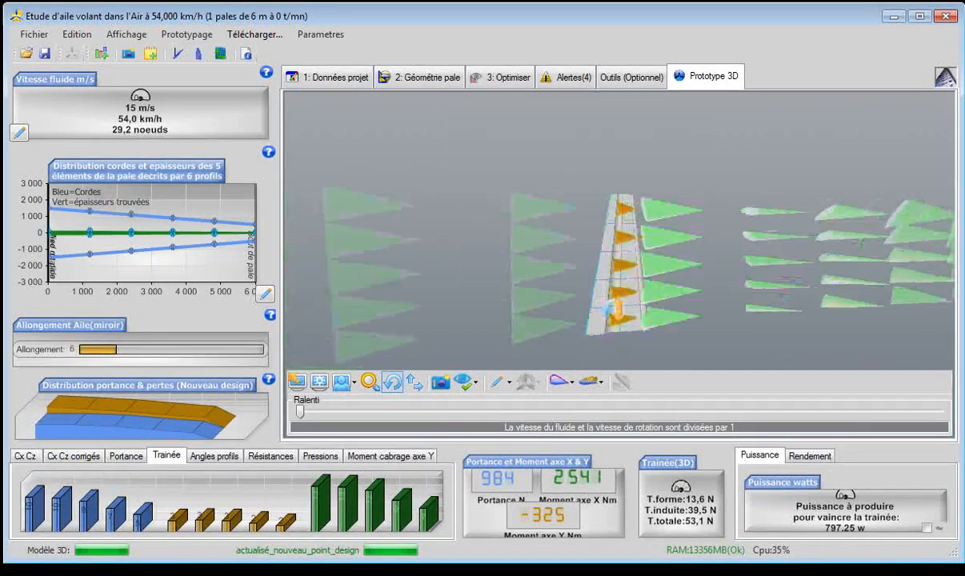
pyautogui.moveTo(632, 306); pyautogui.dragTo(476, 300)
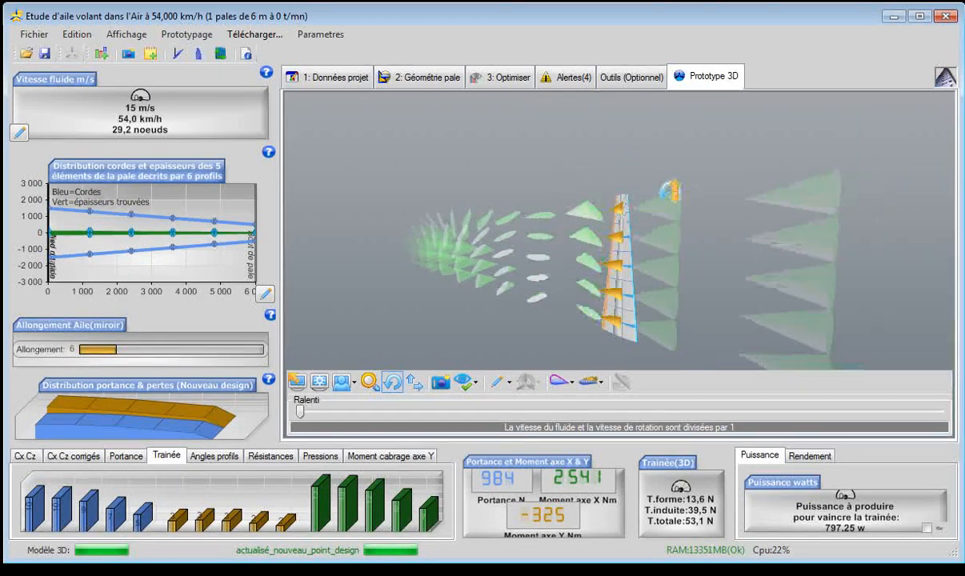
pyautogui.moveTo(652, 204); pyautogui.dragTo(614, 215)
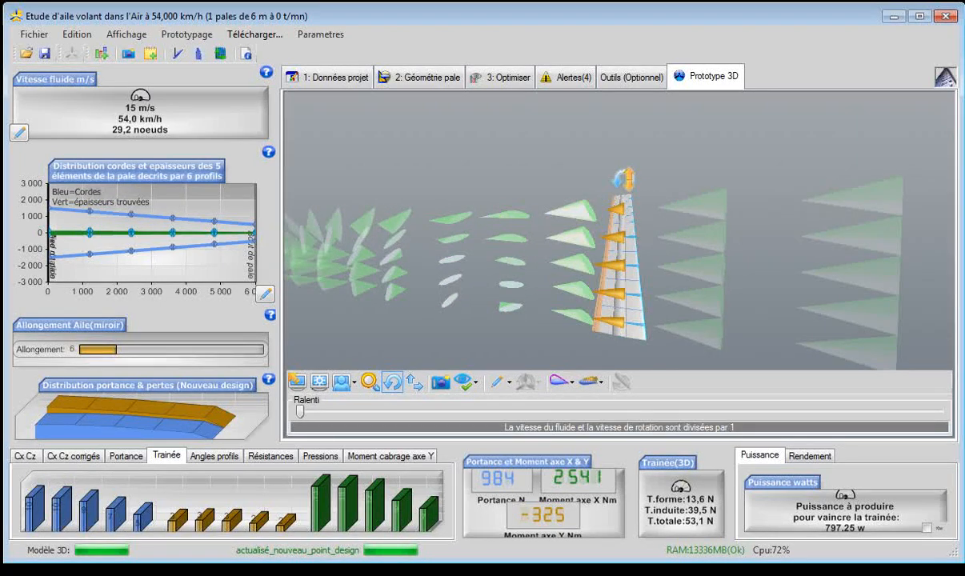
pyautogui.moveTo(644, 181); pyautogui.dragTo(682, 184)
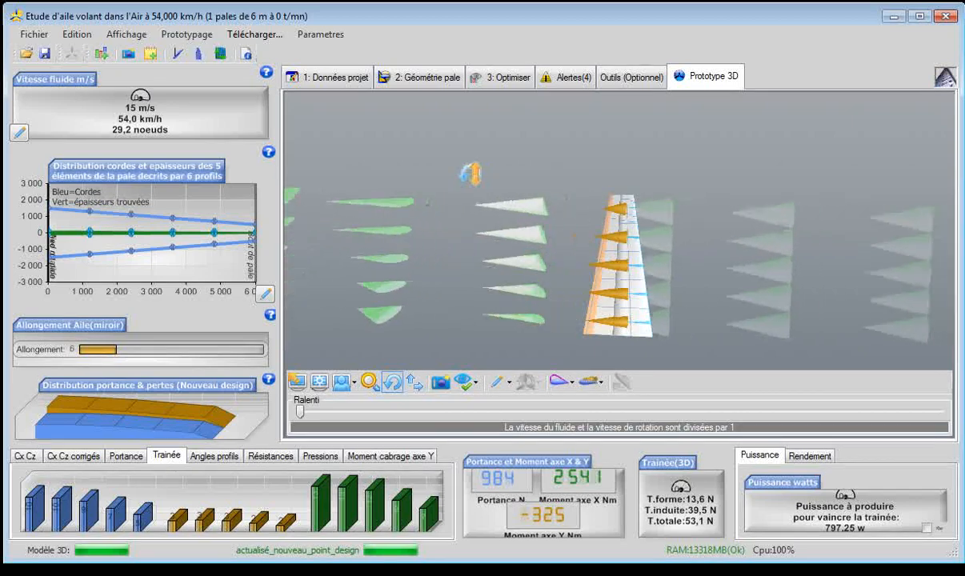
# - Set the blade tip chord to 3000 mm in the blade dimensions and linearise the chord distribution
pyautogui.click(416, 83)
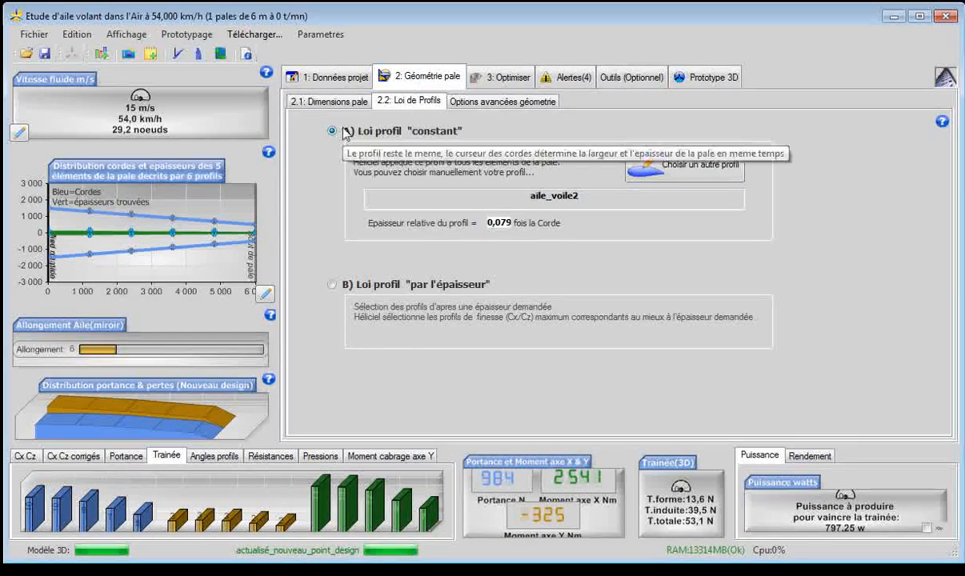
pyautogui.click(329, 102)
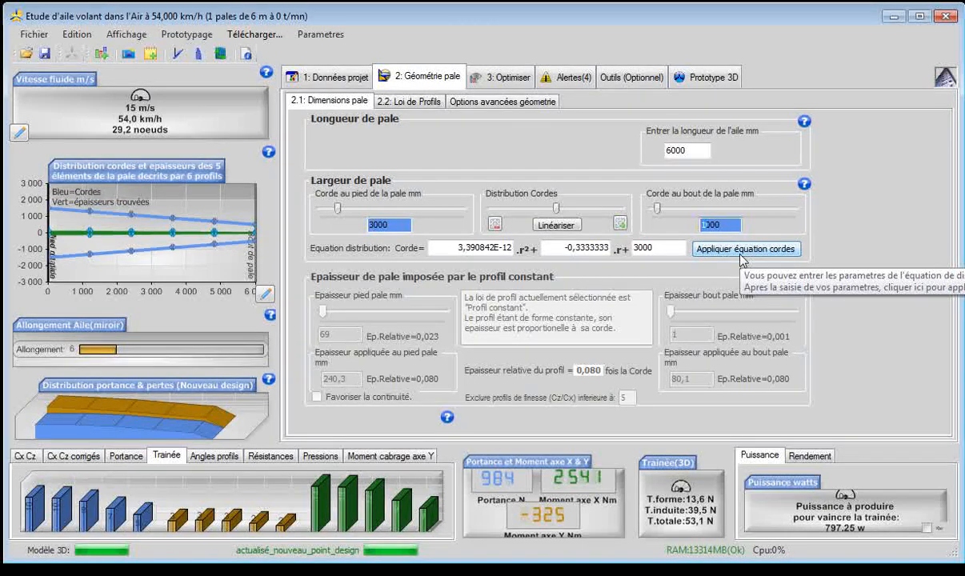
pyautogui.click(740, 249)
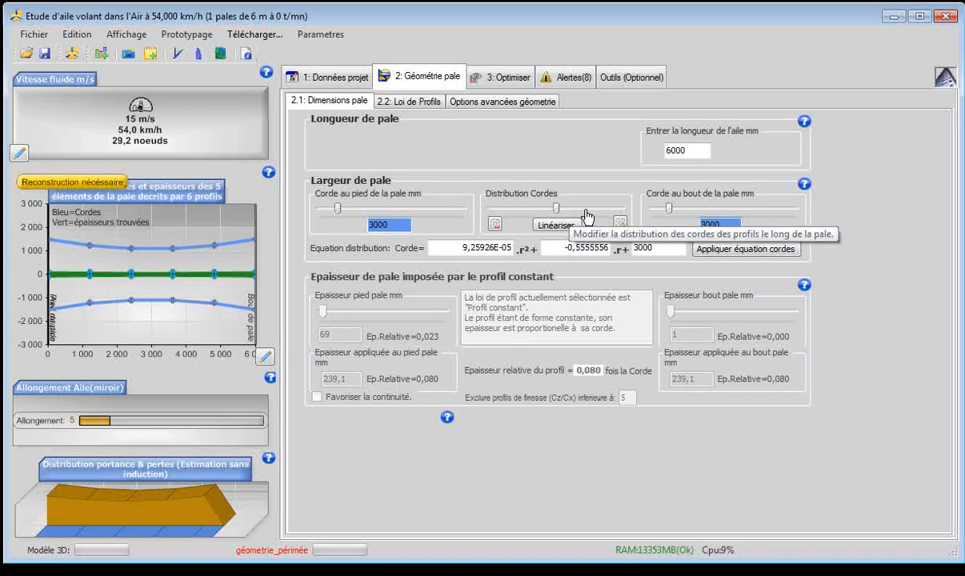
pyautogui.click(561, 226)
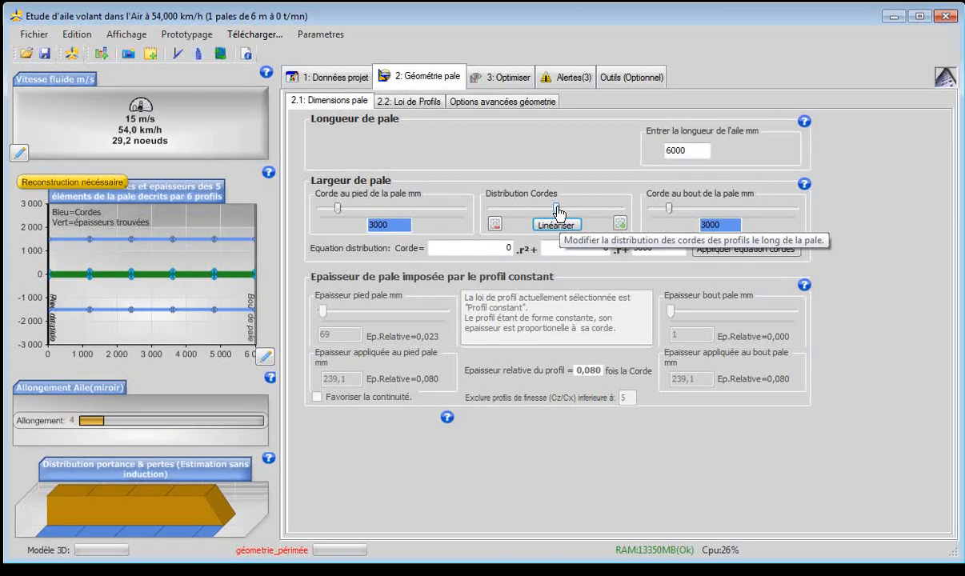
# - Try widening and narrowing the mid-span chords through the chord distribution, and linearise the chords again
pyautogui.moveTo(556, 211); pyautogui.dragTo(613, 217)
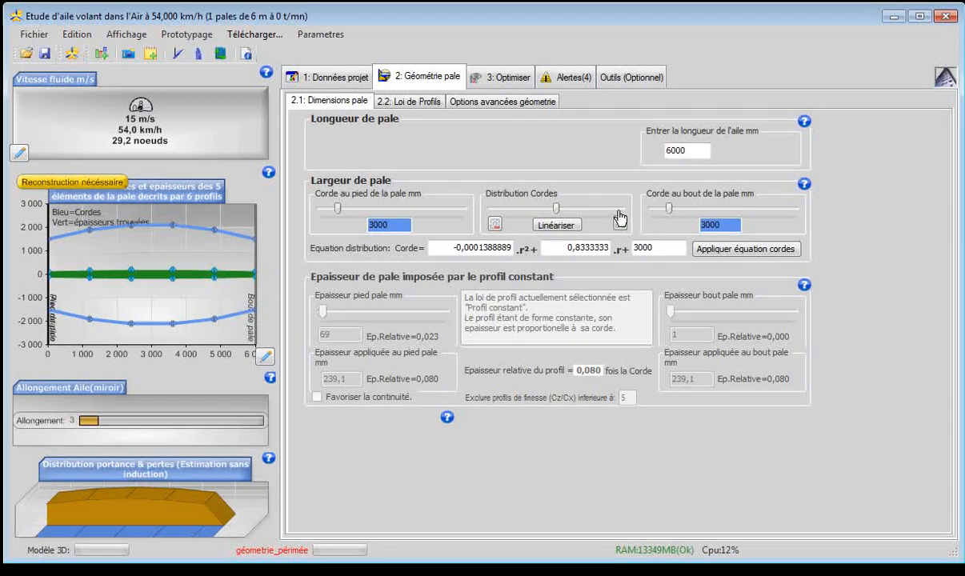
pyautogui.moveTo(556, 209); pyautogui.dragTo(471, 210)
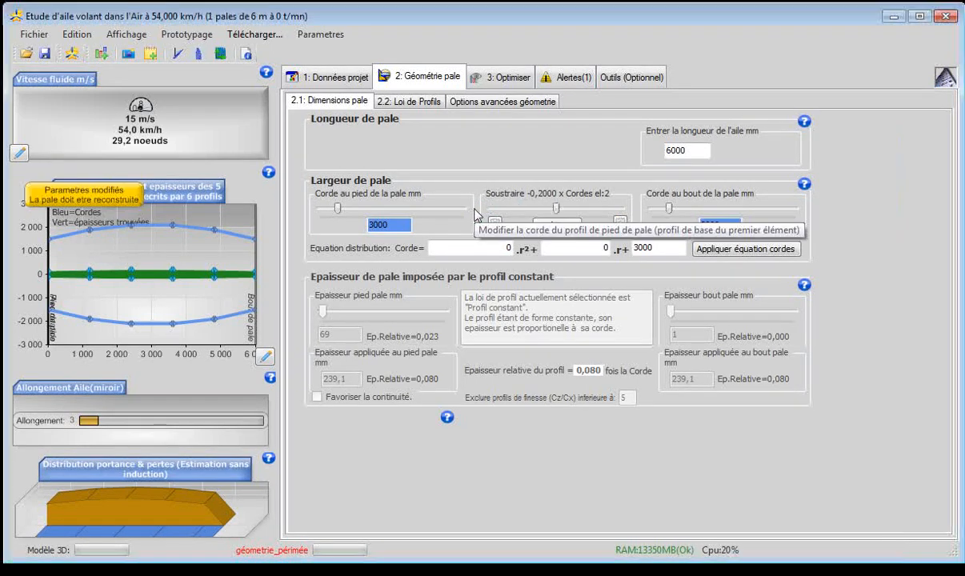
pyautogui.moveTo(556, 209); pyautogui.dragTo(459, 210)
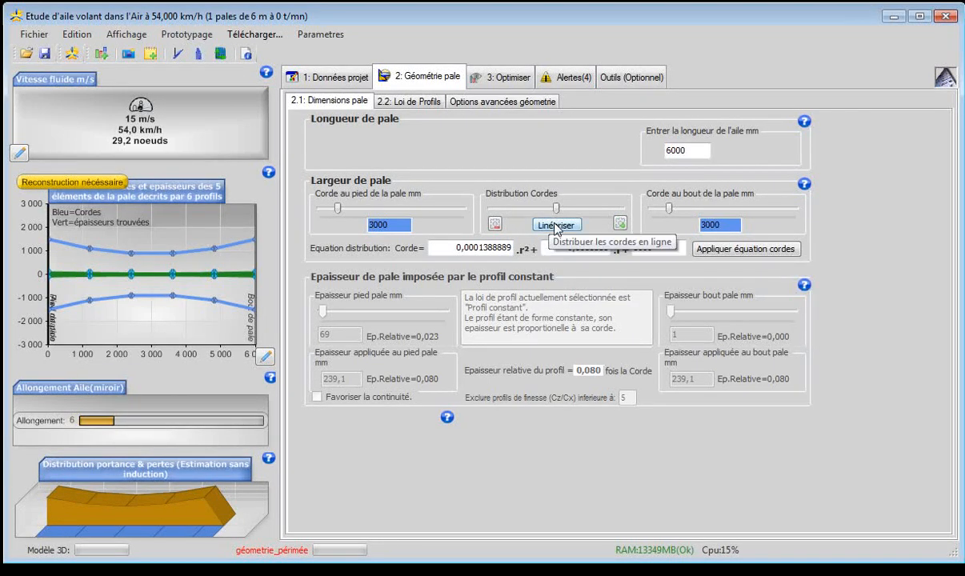
pyautogui.click(556, 226)
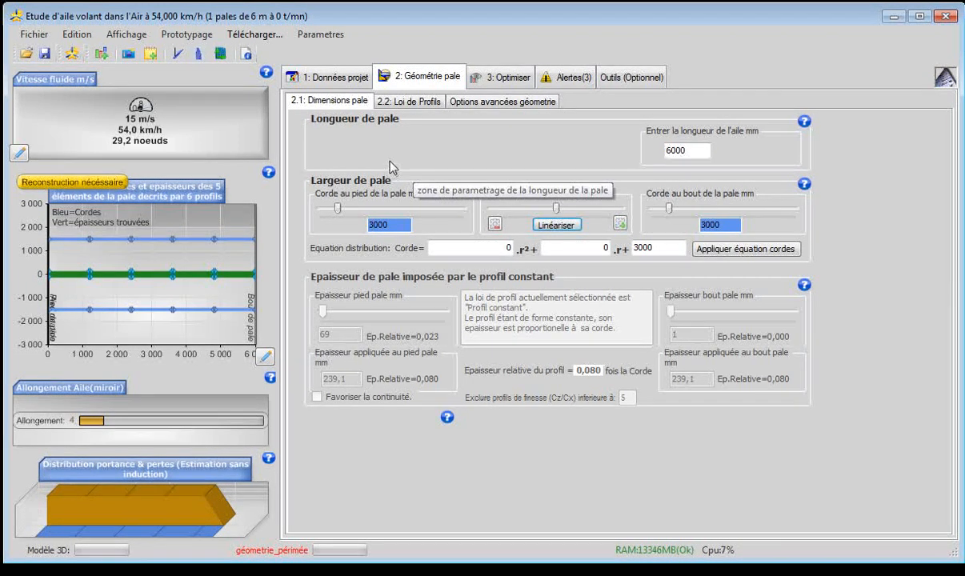
# - Place the straight blade generatrix at the leading edge in the advanced geometry options and rebuild the wing
pyautogui.click(487, 106)
pyautogui.click(505, 128)
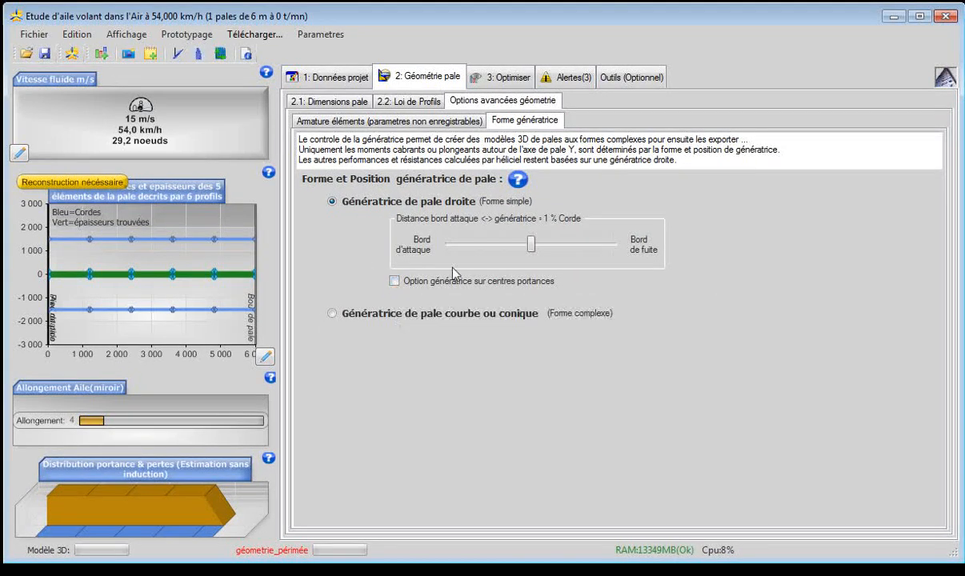
pyautogui.click(512, 245)
pyautogui.moveTo(515, 249); pyautogui.dragTo(448, 251)
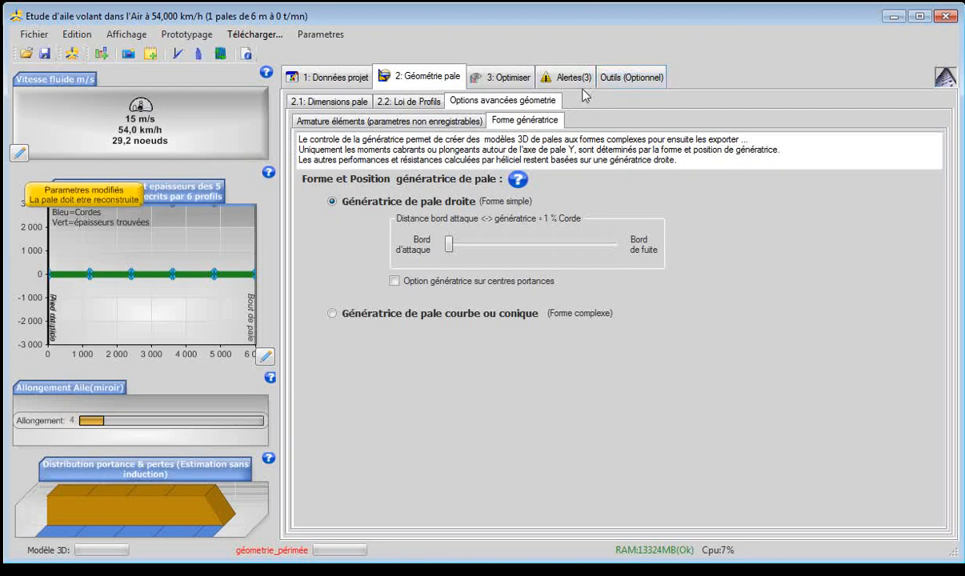
pyautogui.click(72, 54)
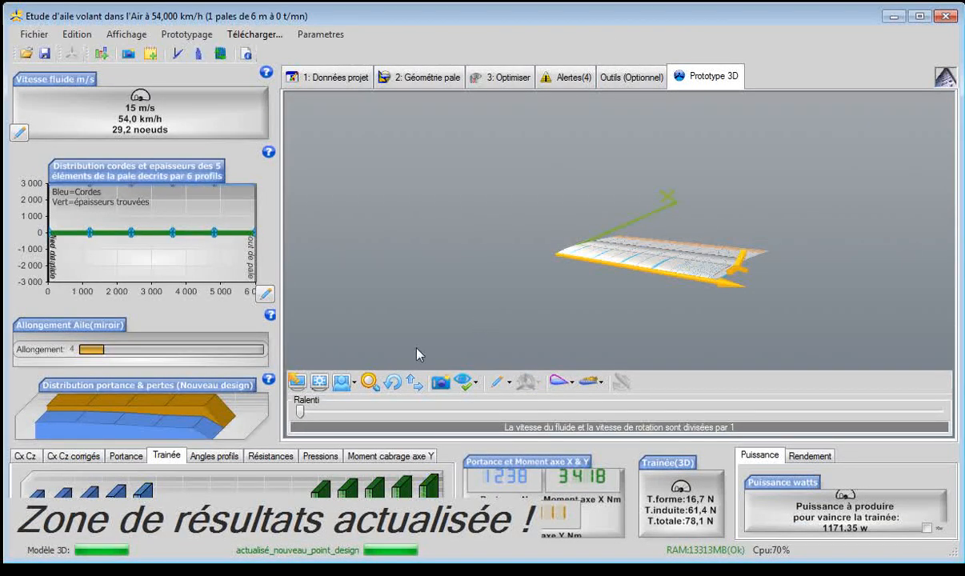
# - Display the induced velocity vectors at the elements, inspect the flow around the wing in 3D, and show the Rendement results
pyautogui.click(391, 382)
pyautogui.moveTo(510, 352); pyautogui.dragTo(671, 318)
pyautogui.scroll(-3, 671, 318)
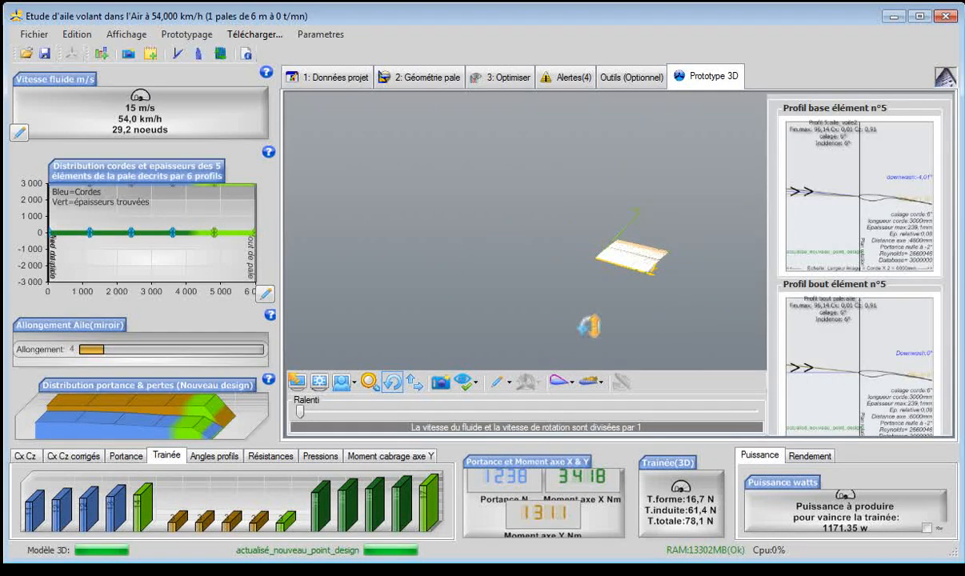
pyautogui.click(467, 383)
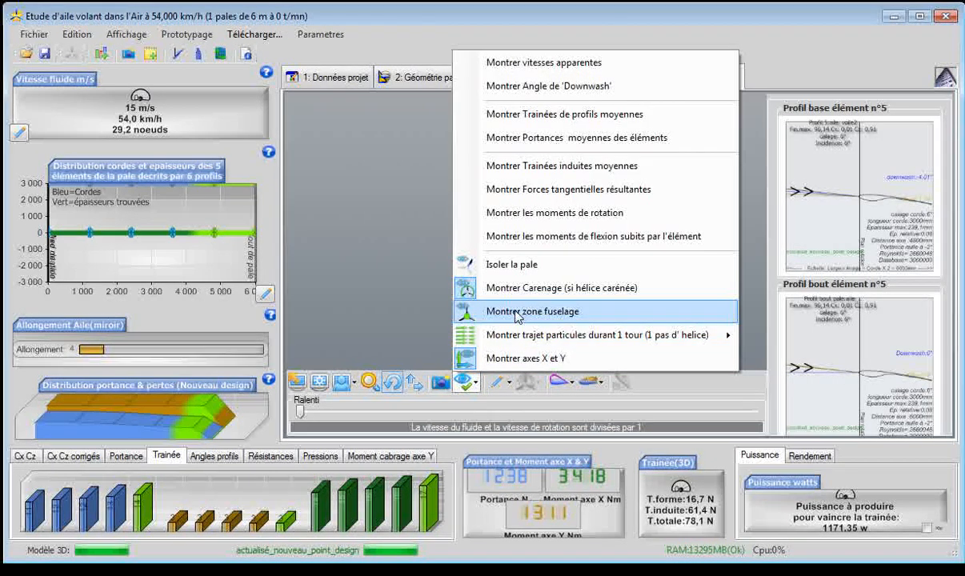
pyautogui.moveTo(672, 334)
pyautogui.click(756, 330)
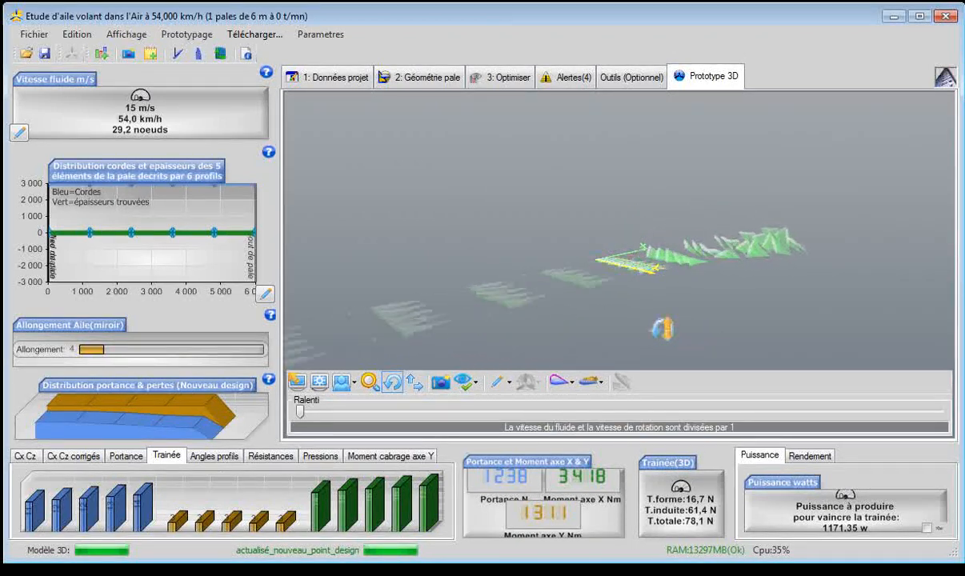
pyautogui.moveTo(663, 328); pyautogui.dragTo(369, 317)
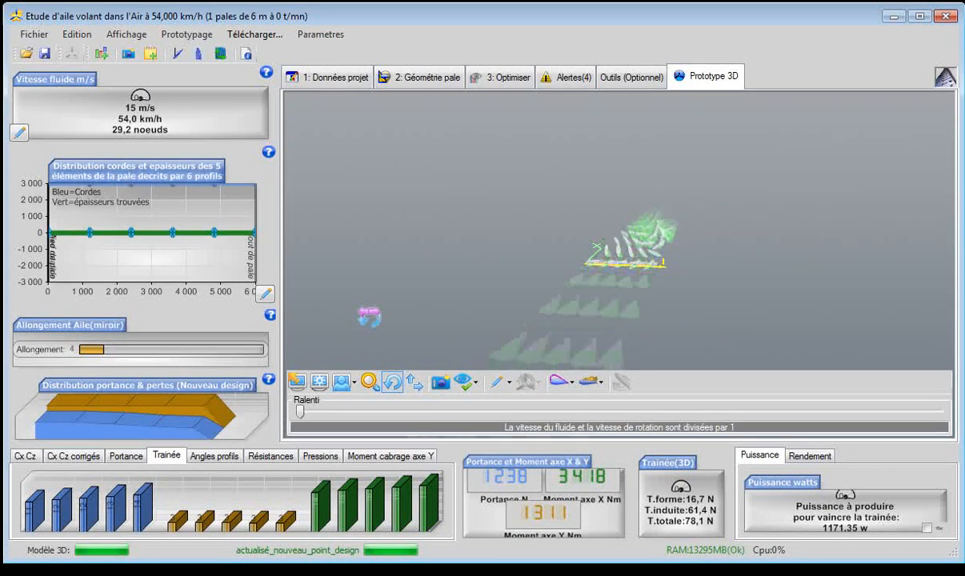
pyautogui.scroll(5, 698, 260)
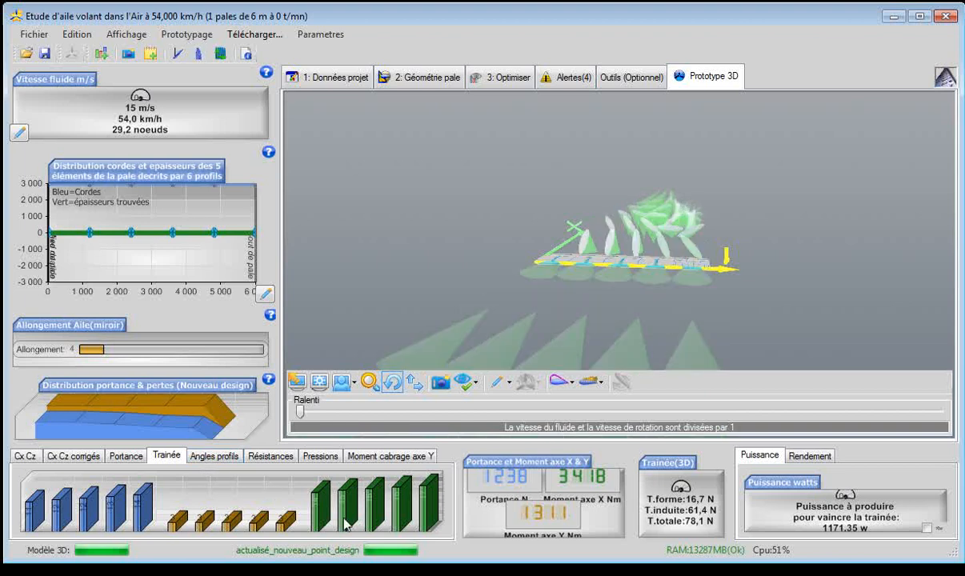
pyautogui.click(816, 457)
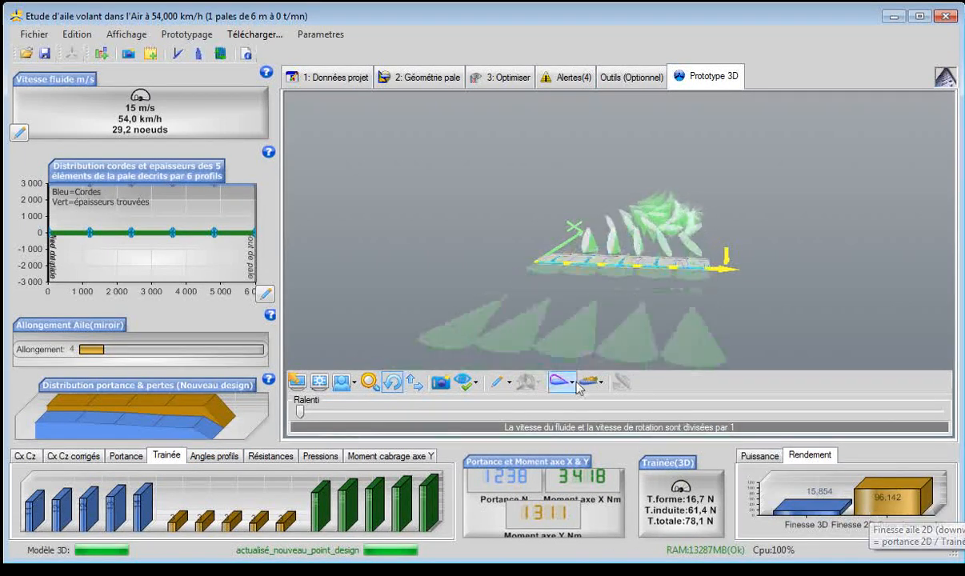
pyautogui.moveTo(444, 336); pyautogui.dragTo(446, 231)
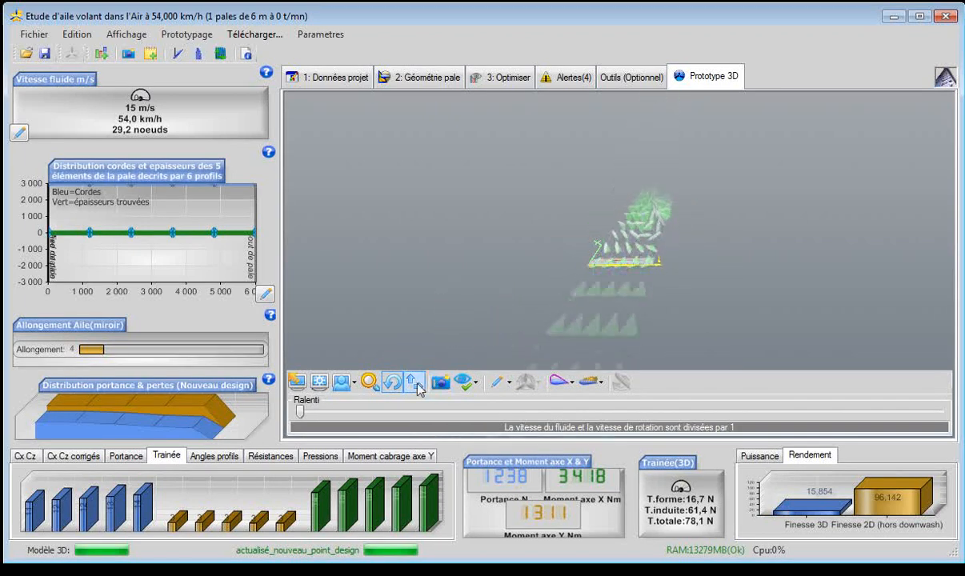
# - Set the blade tip chord to 1000 mm in the blade dimensions
pyautogui.click(316, 78)
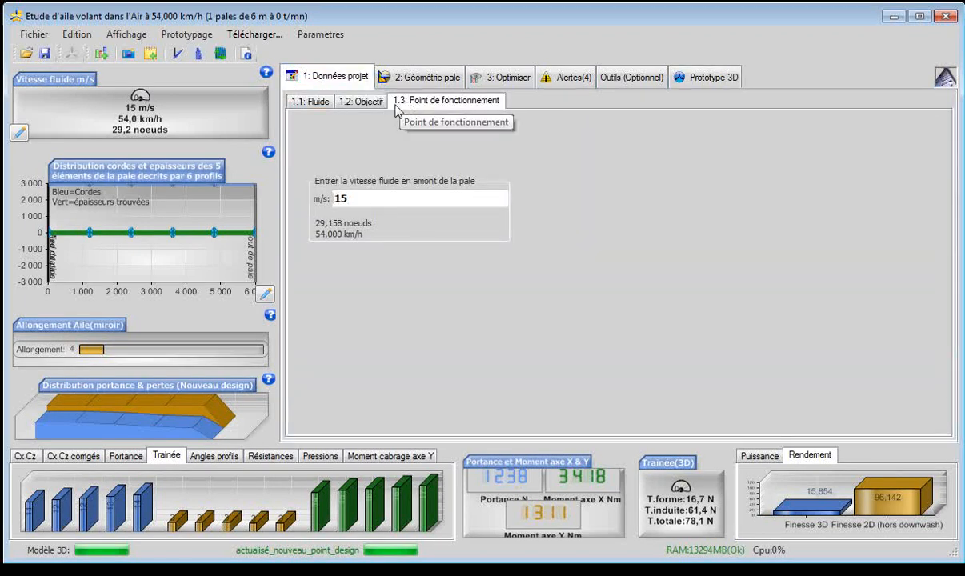
pyautogui.click(424, 77)
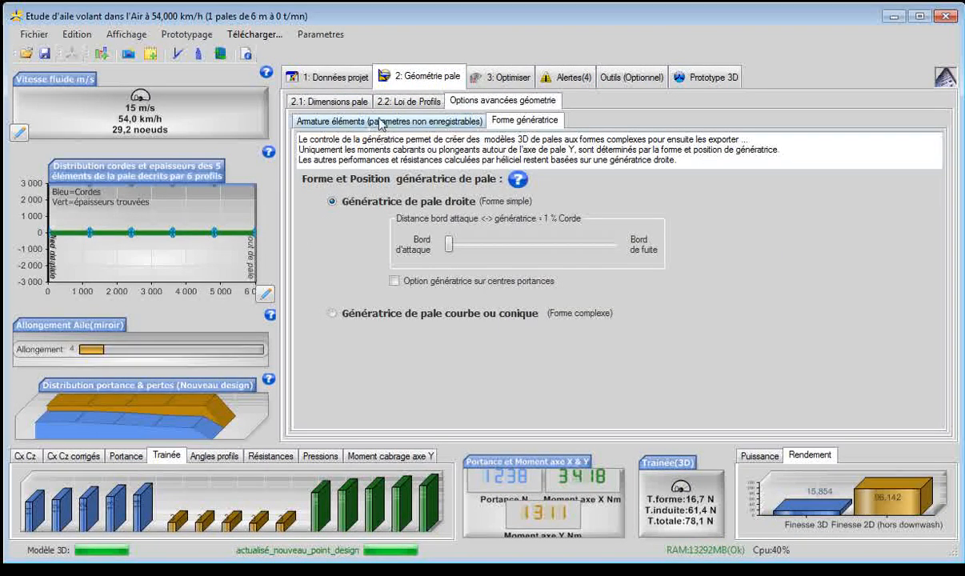
pyautogui.click(330, 102)
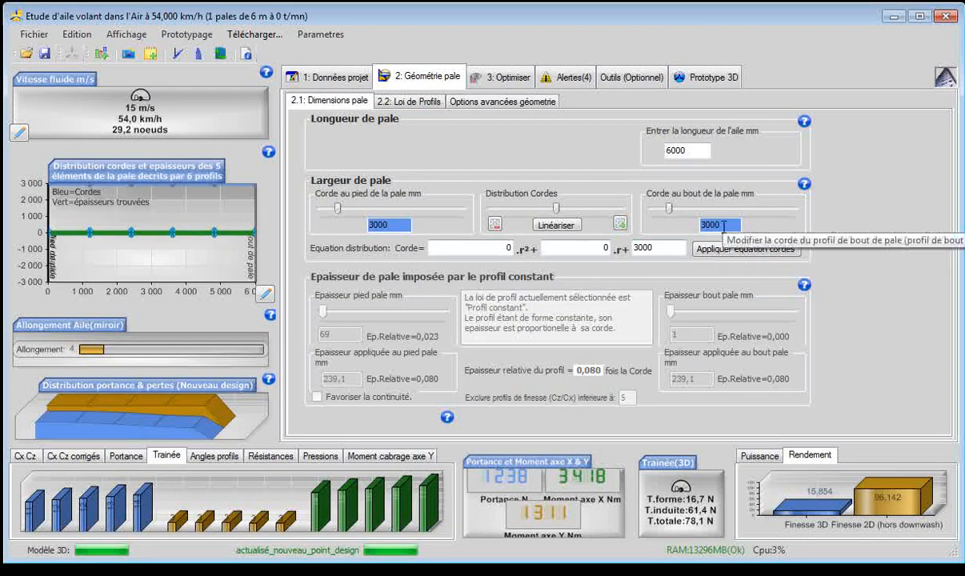
pyautogui.write('10')
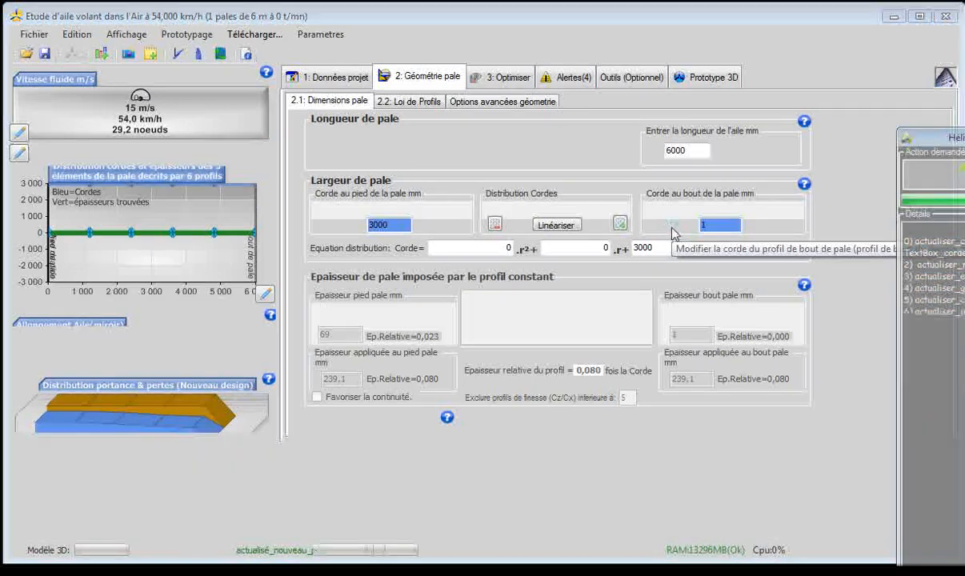
pyautogui.press('Return')
pyautogui.write('100')
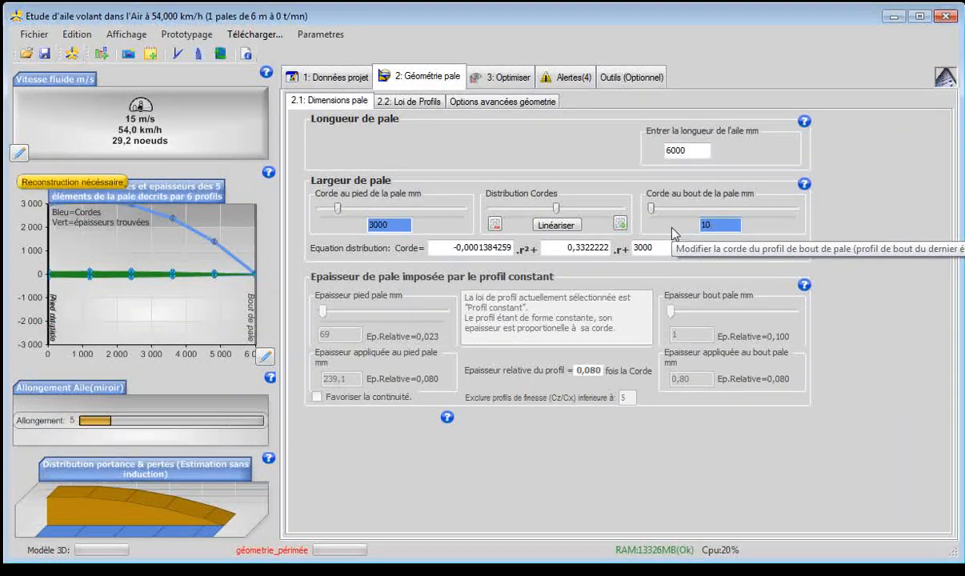
pyautogui.press('Return')
pyautogui.write('1000')
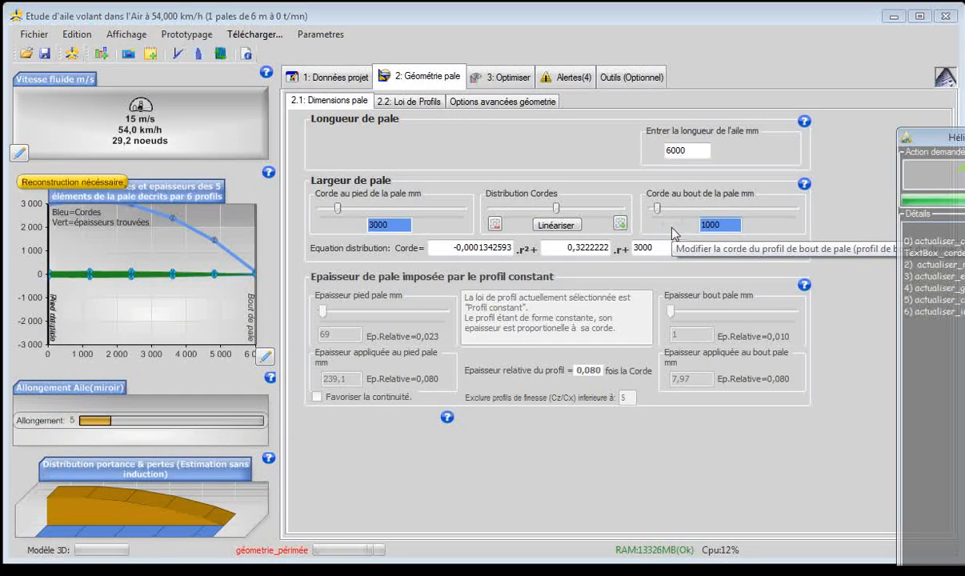
pyautogui.press('Return')
# - Linearise the chord distribution, widen the mid-span chords into a convex curve, and rebuild the wing
pyautogui.click(550, 227)
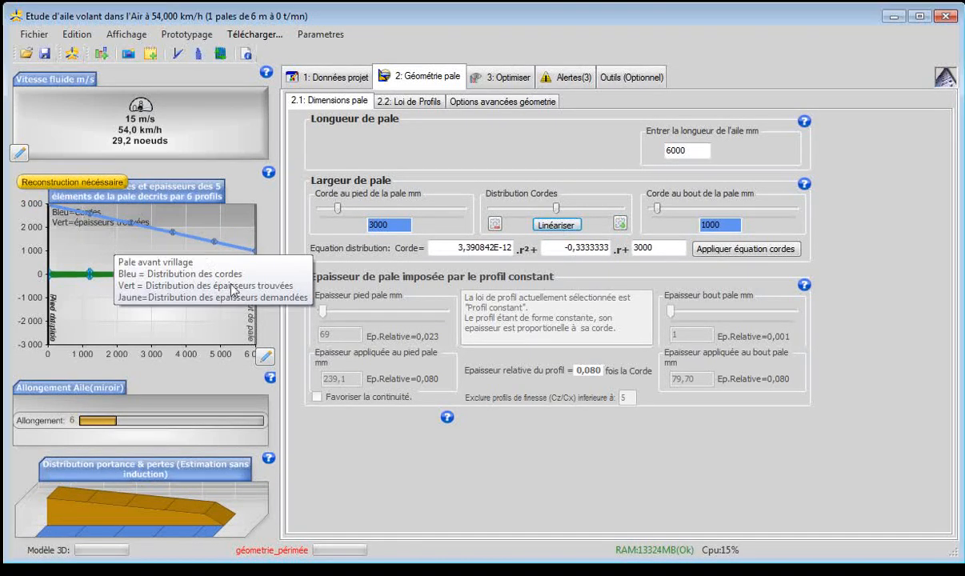
pyautogui.moveTo(556, 209); pyautogui.dragTo(610, 215)
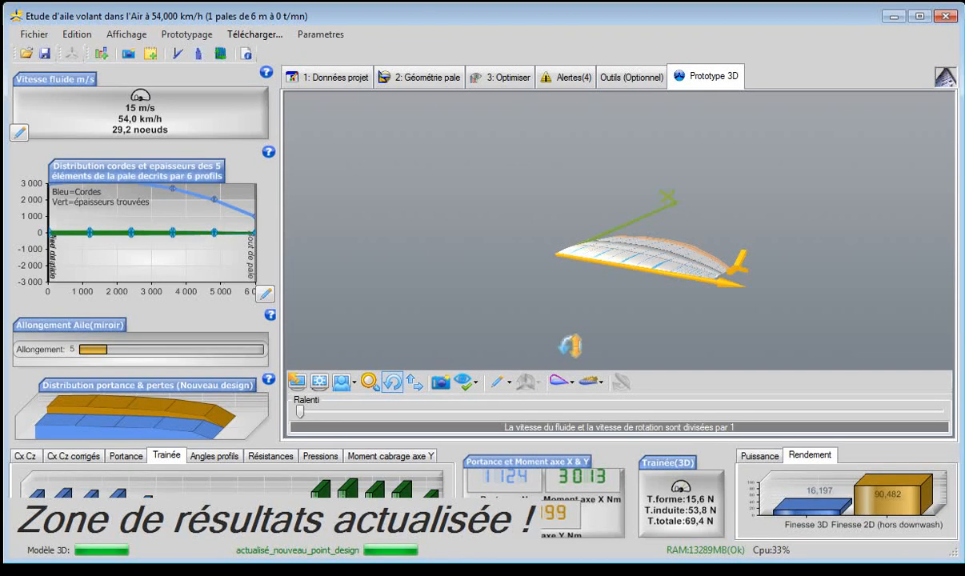
# - Examine the tapered wing's shape in the 3D prototype from both sides with the wing standing upright
pyautogui.moveTo(570, 345); pyautogui.dragTo(688, 274)
pyautogui.moveTo(338, 289); pyautogui.dragTo(359, 321)
pyautogui.scroll(3, 617, 366)
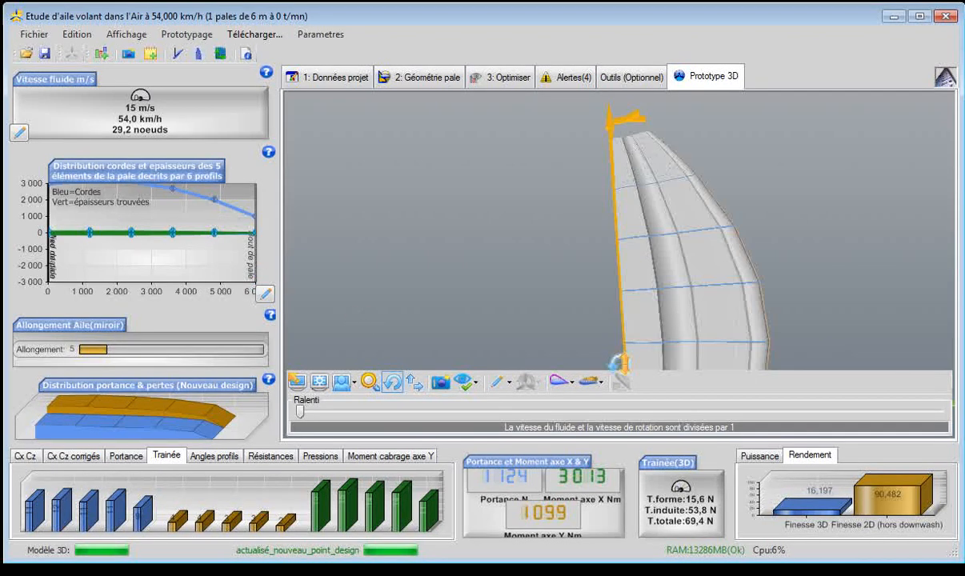
pyautogui.scroll(-5, 621, 363)
pyautogui.moveTo(613, 333); pyautogui.dragTo(268, 290)
pyautogui.scroll(3, 470, 294)
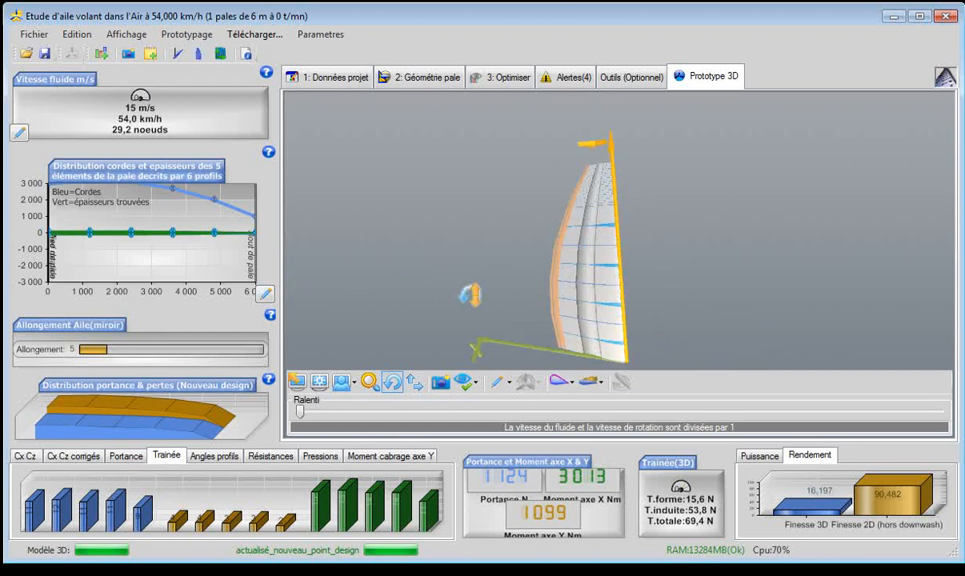
pyautogui.moveTo(471, 295); pyautogui.dragTo(476, 284)
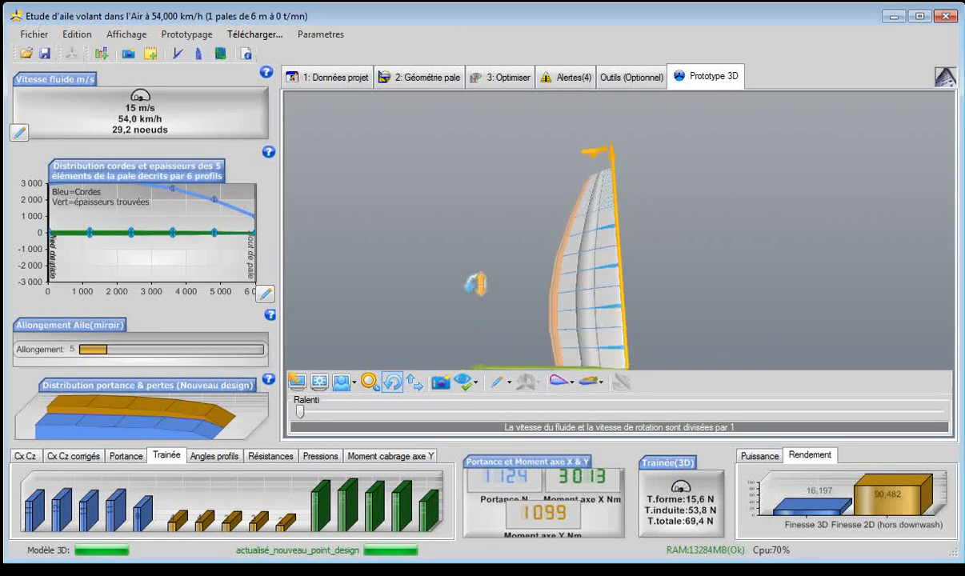
# - Display the induced velocity vectors around the upright tapered wing and show the element Résistances results
pyautogui.click(462, 388)
pyautogui.moveTo(720, 335)
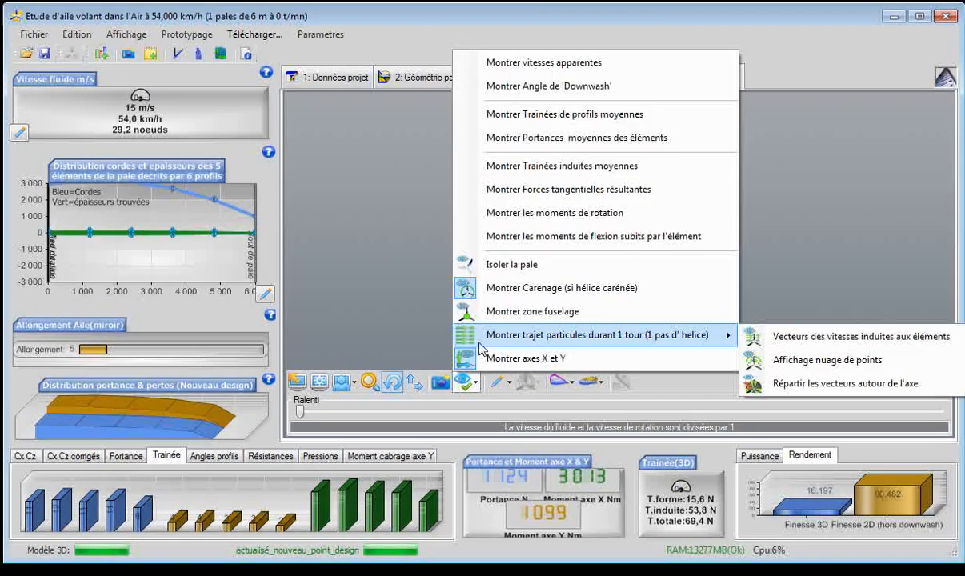
pyautogui.click(804, 339)
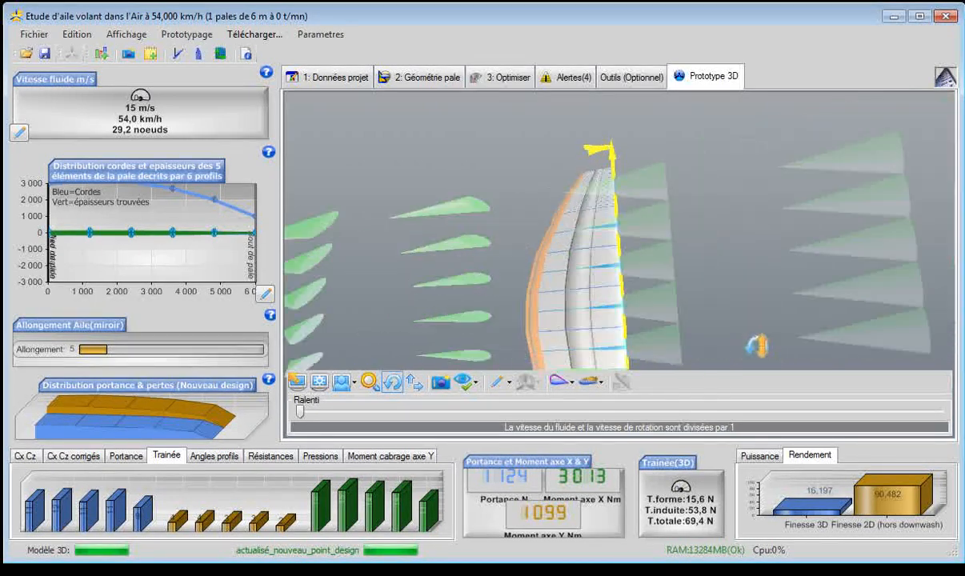
pyautogui.moveTo(737, 348); pyautogui.dragTo(831, 349)
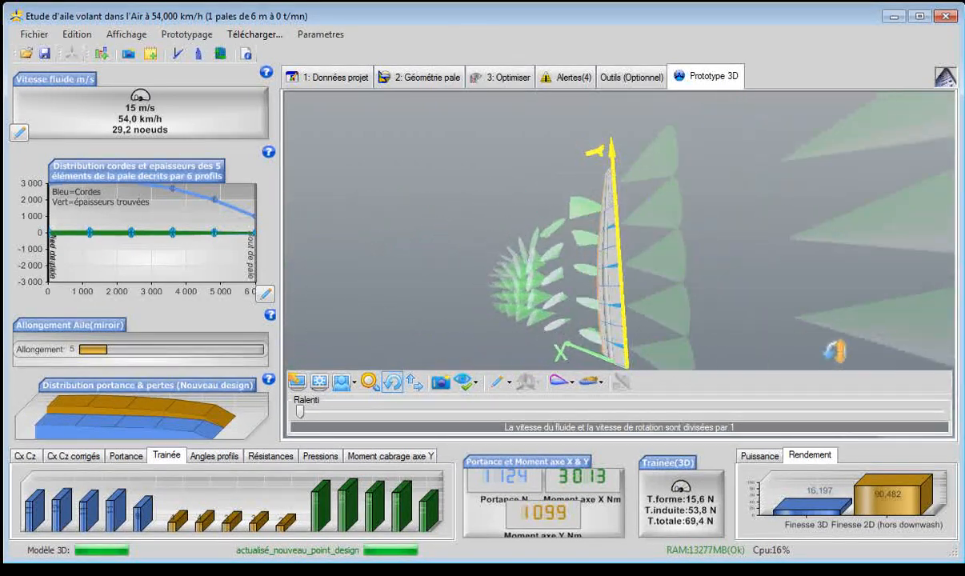
pyautogui.scroll(-3, 765, 348)
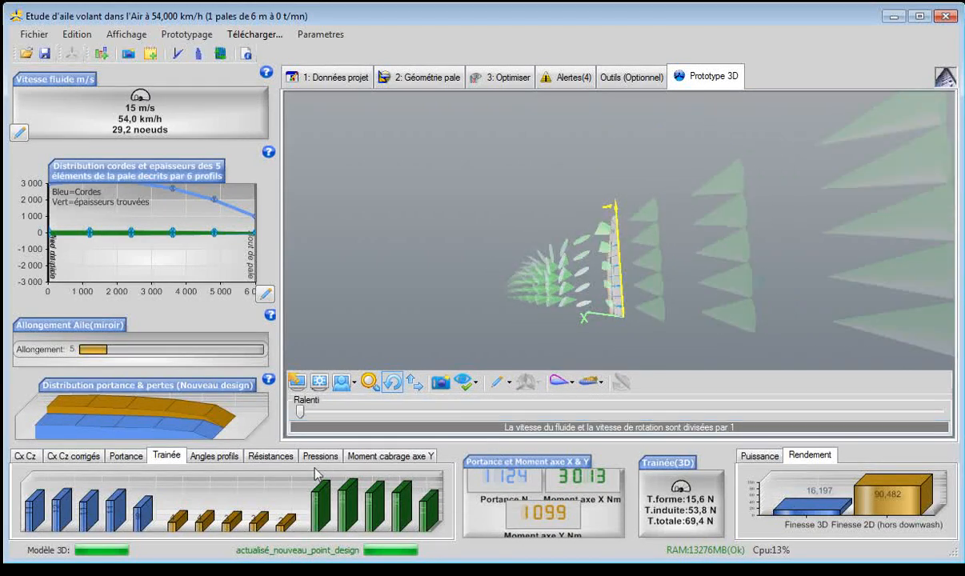
pyautogui.click(319, 456)
pyautogui.click(289, 462)
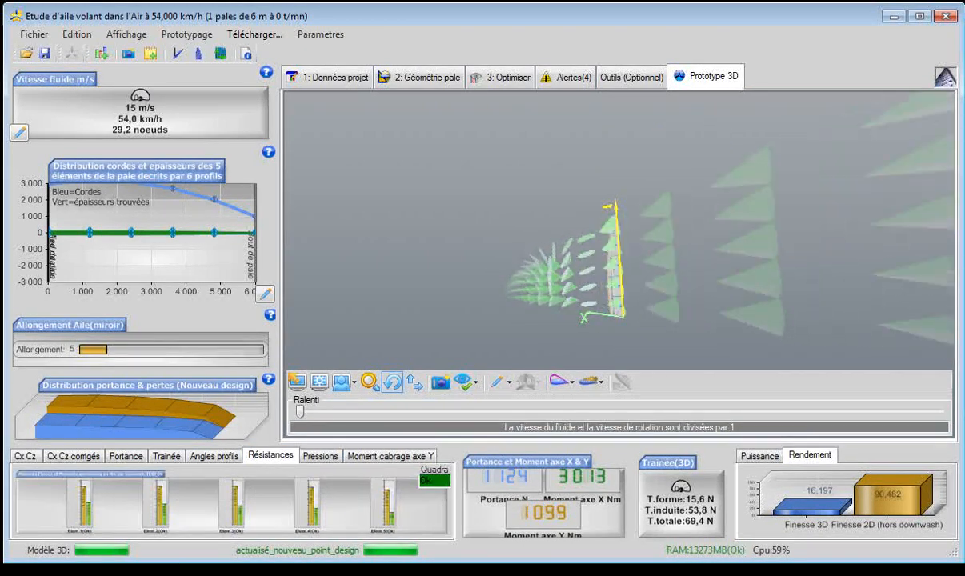